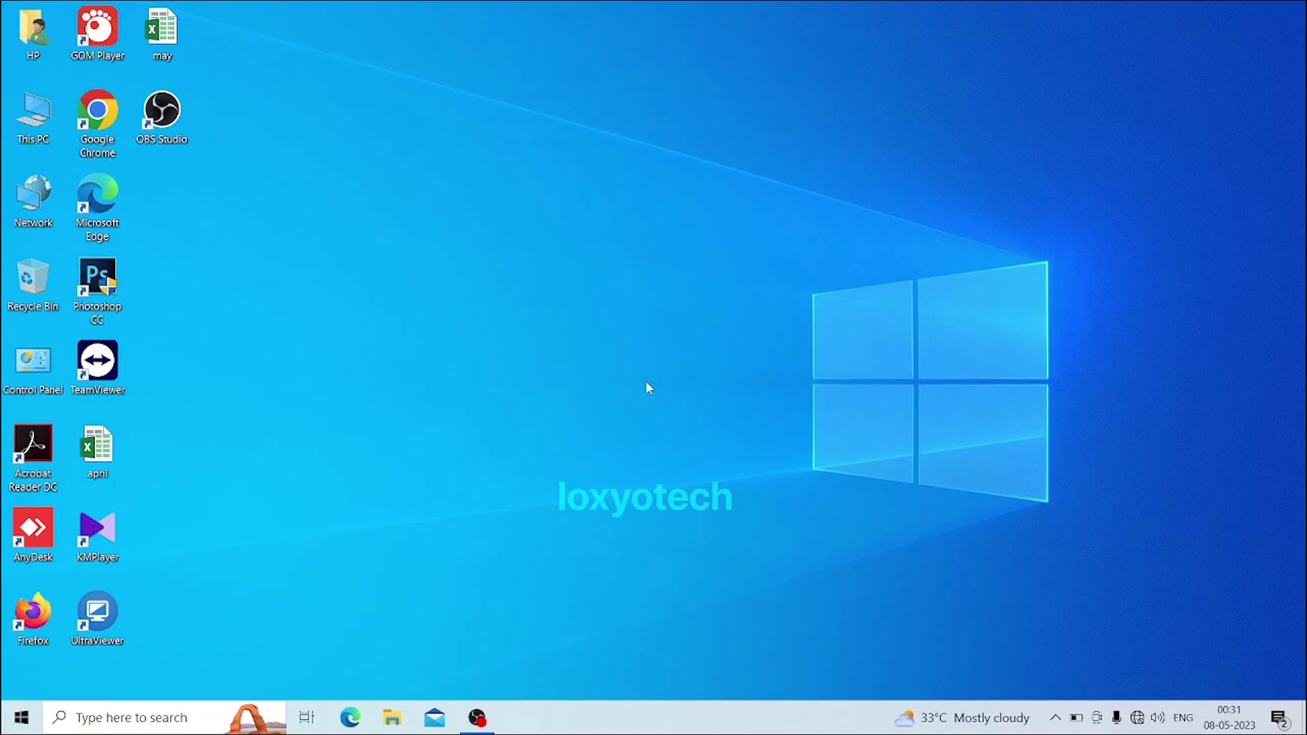
Launch Google Chrome and load the router page at 192.168.0.1
{"action": "double_click", "coordinate": [97, 113]}
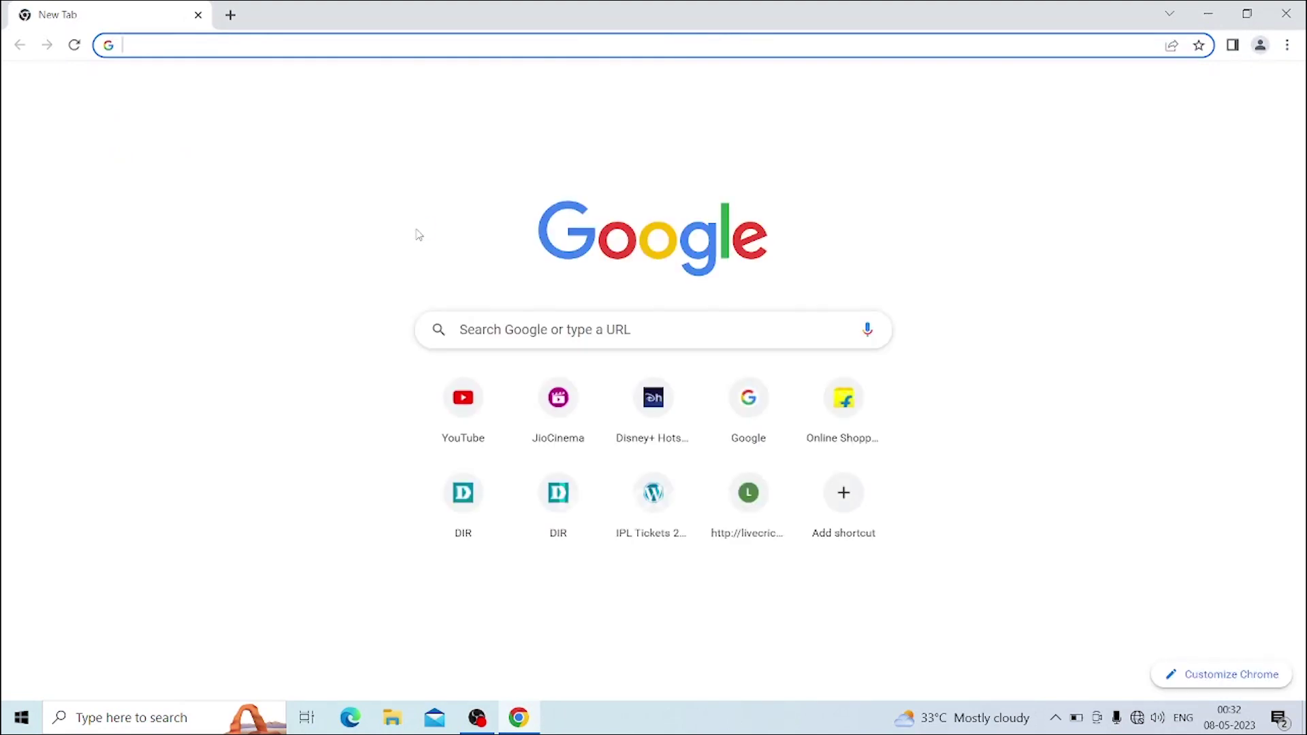
{"action": "type", "text": "192."}
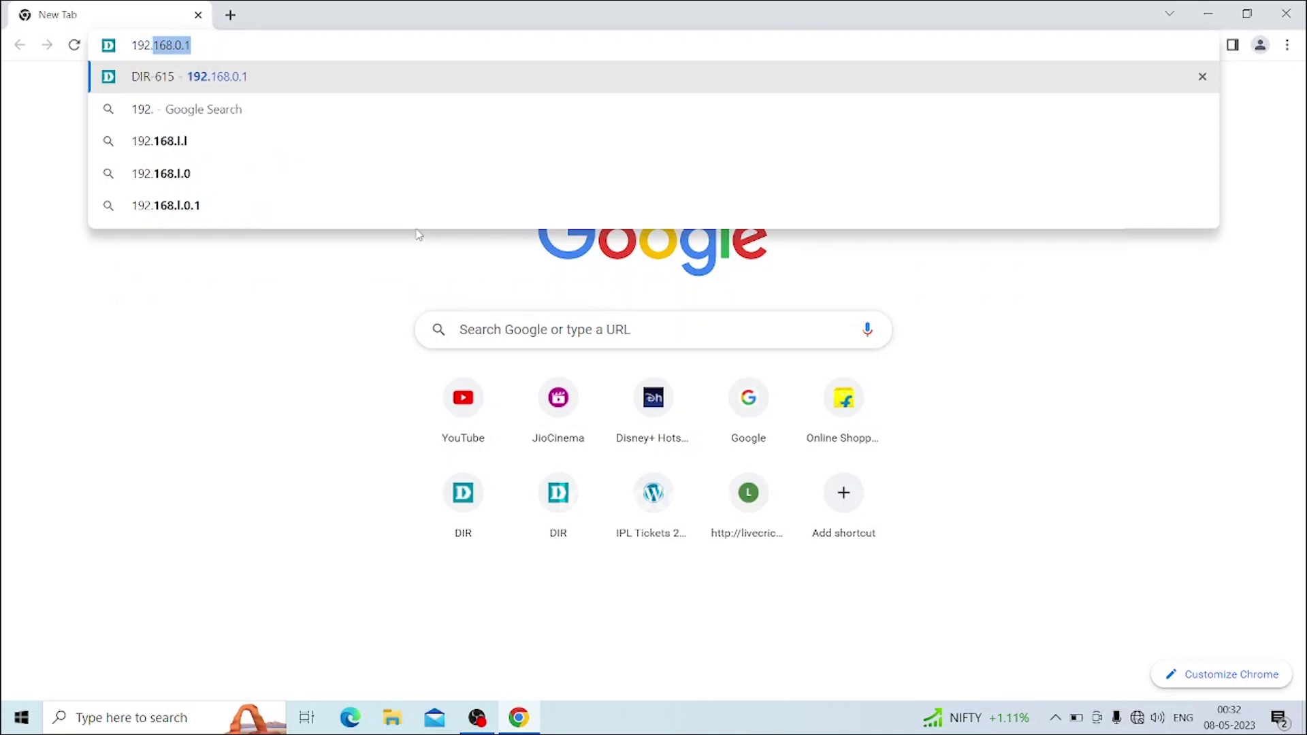
{"action": "type", "text": "168"}
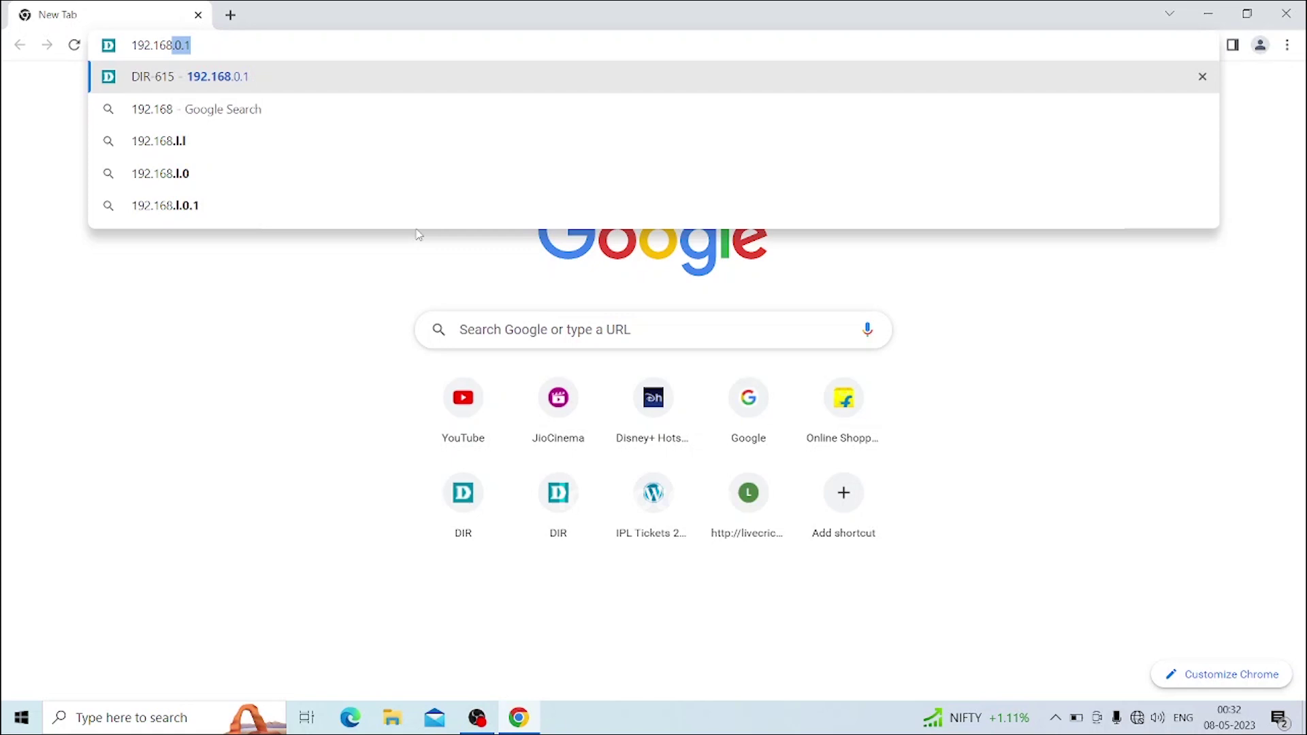
{"action": "type", "text": ".0."}
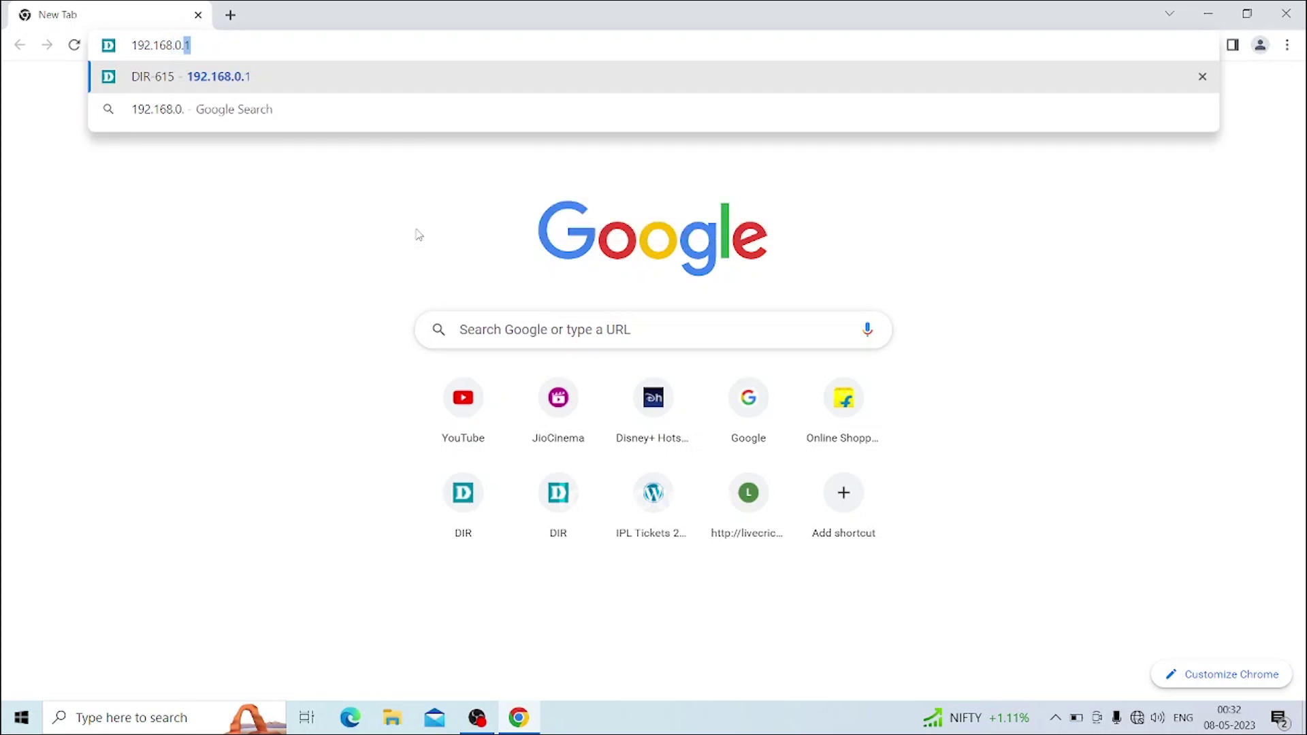
{"action": "type", "text": "1"}
{"action": "key", "text": "Return"}
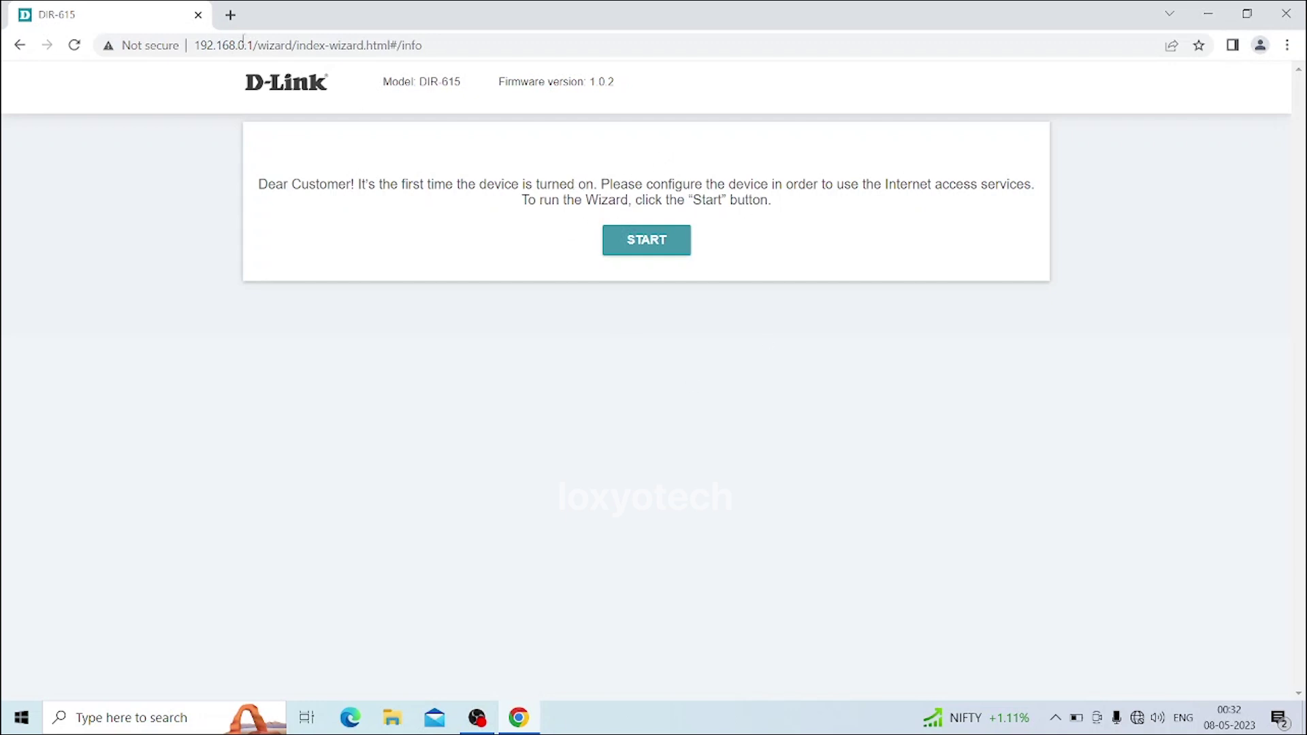
Start the setup wizard with English as the interface language
{"action": "left_click", "coordinate": [659, 244]}
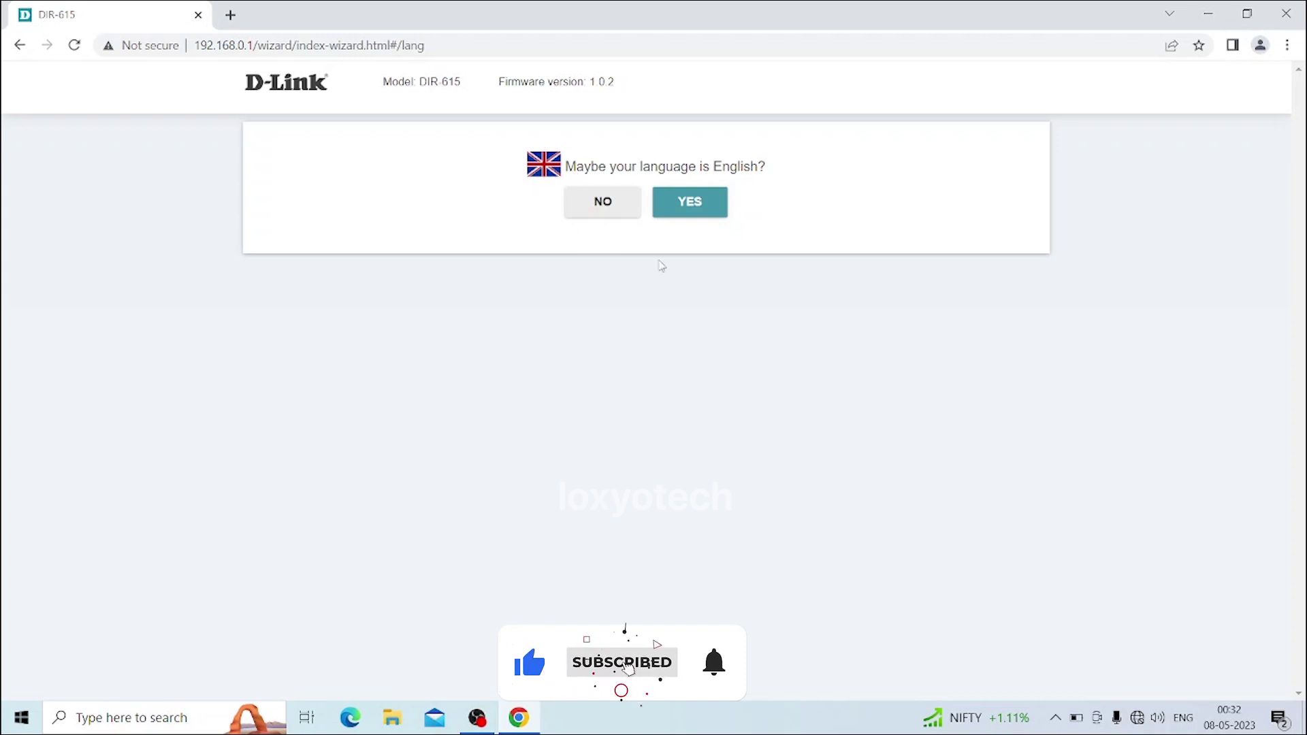
{"action": "left_click", "coordinate": [708, 213]}
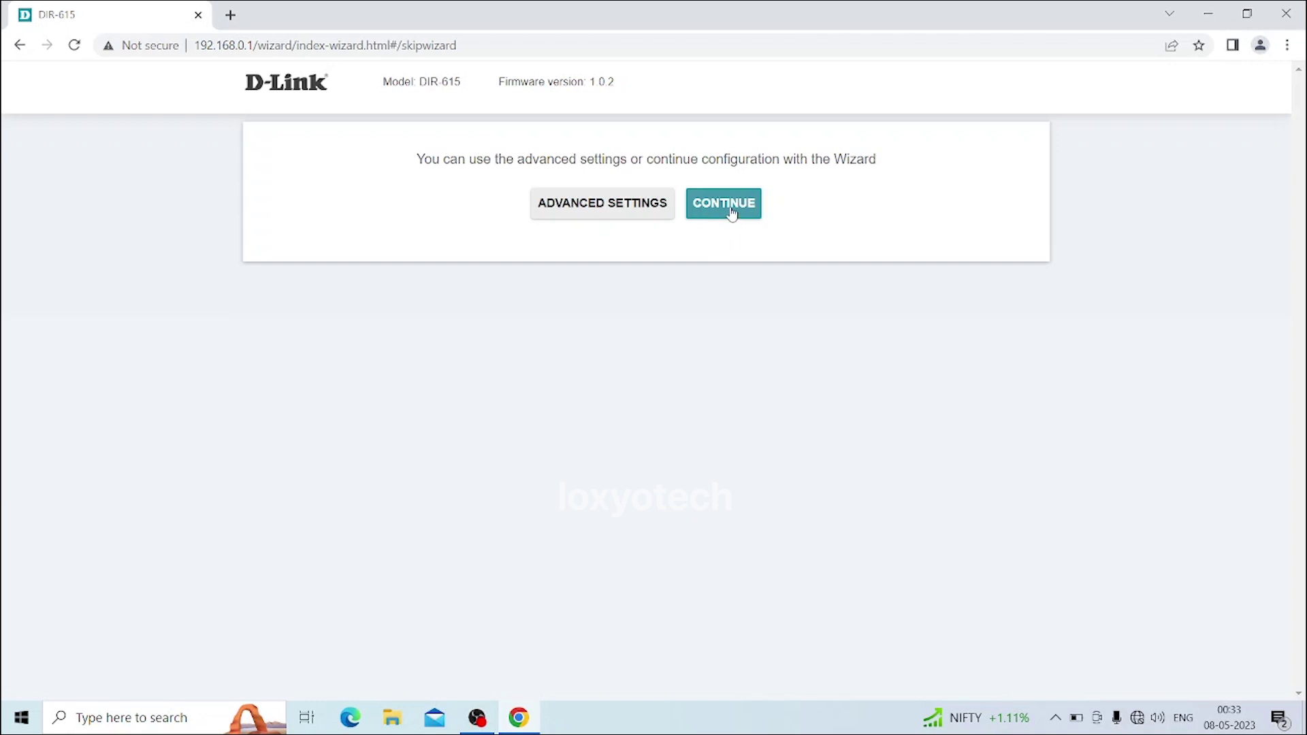
{"action": "left_click", "coordinate": [731, 213]}
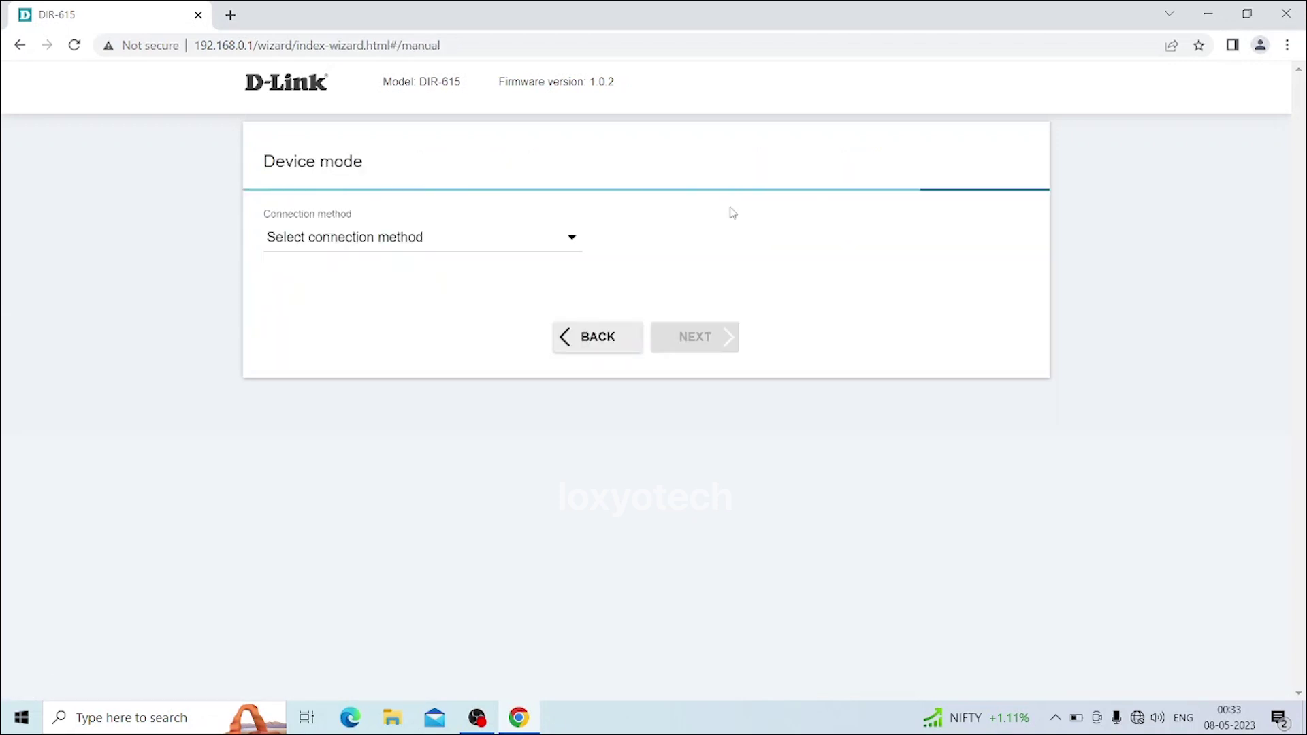
Set the connection method to Wi-Fi and the work mode to Repeater, then continue
{"action": "left_click", "coordinate": [447, 247]}
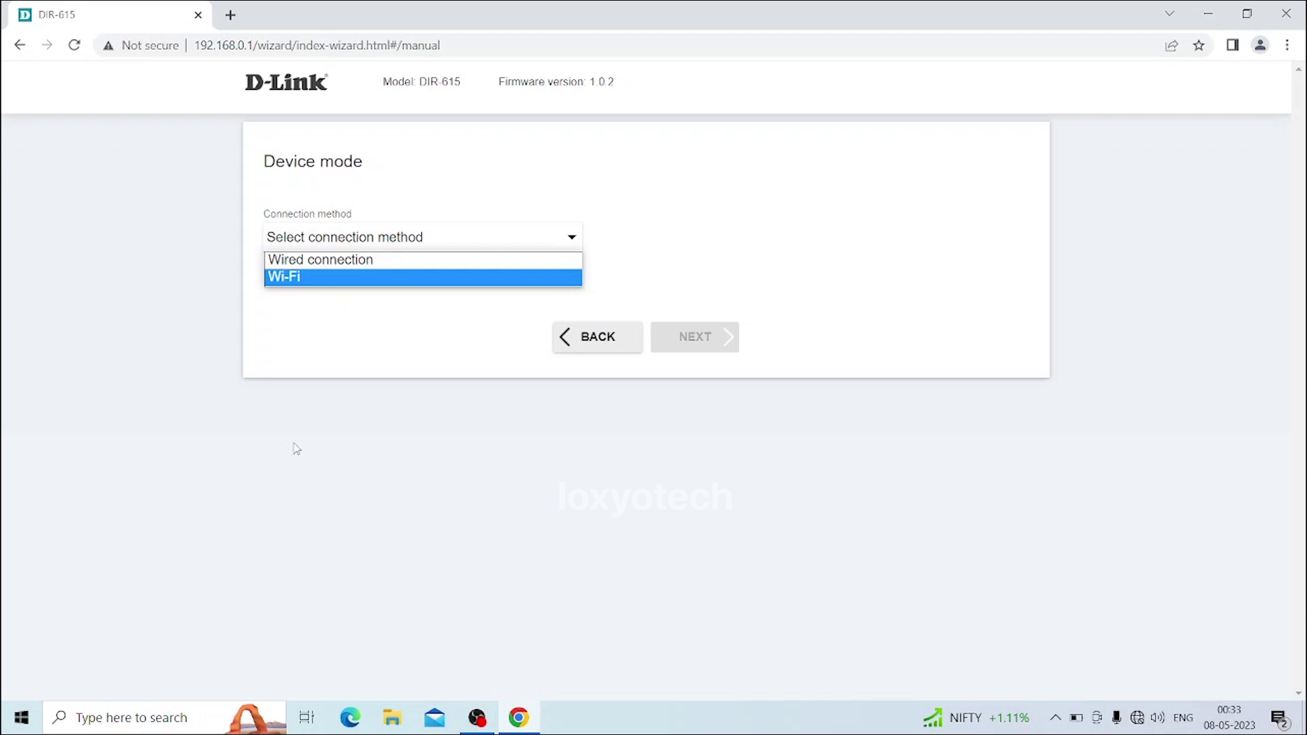
{"action": "left_click", "coordinate": [302, 279]}
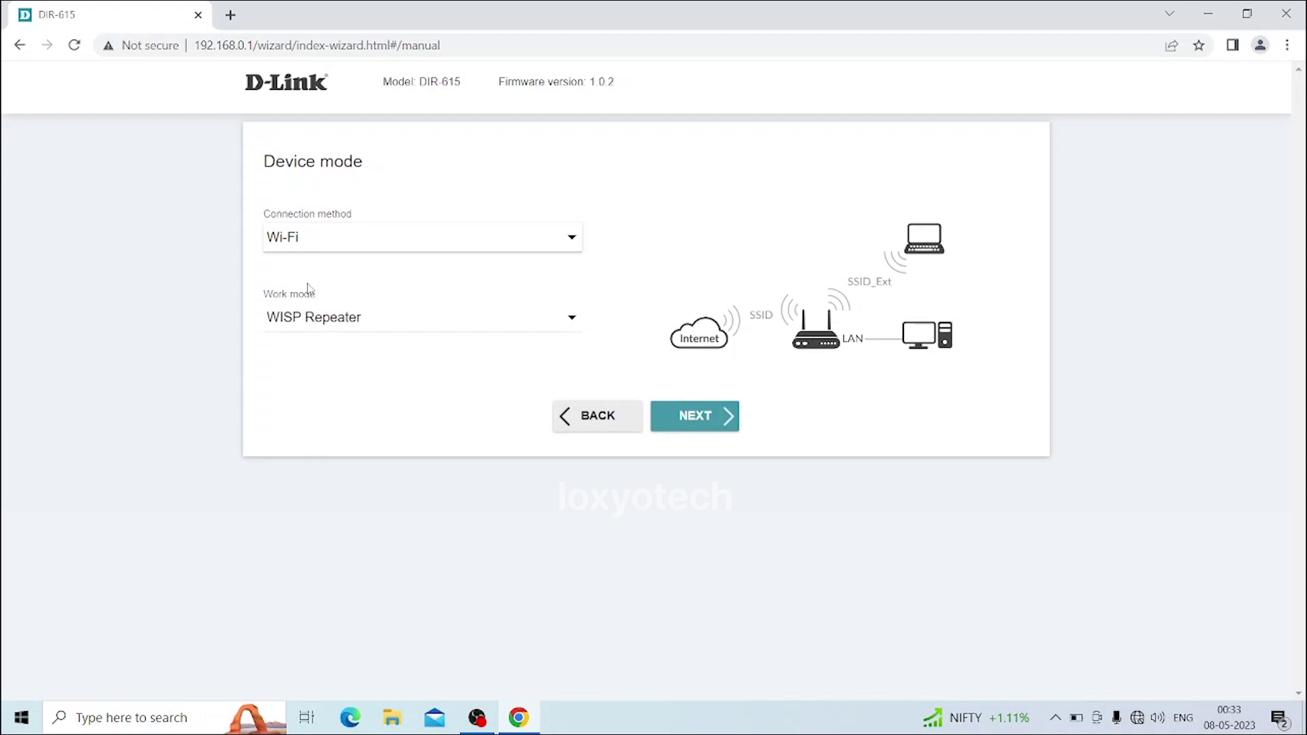
{"action": "left_click", "coordinate": [318, 319]}
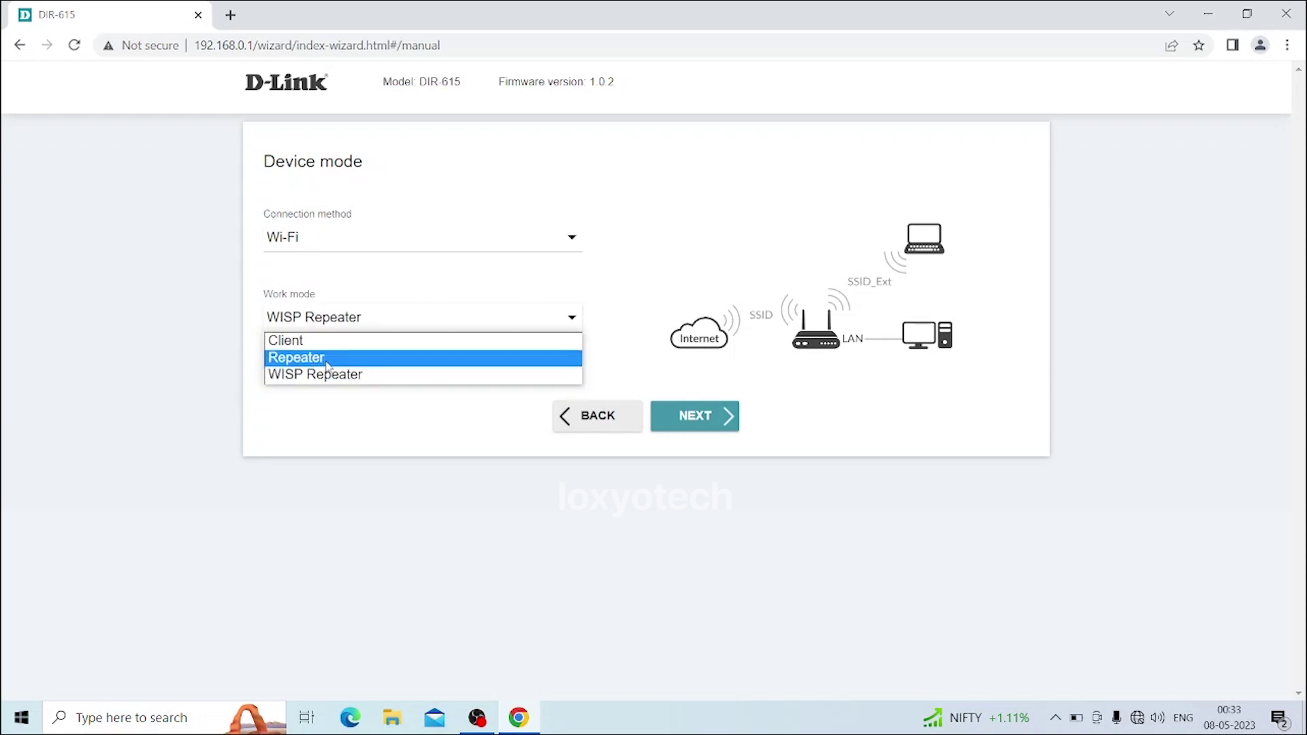
{"action": "left_click", "coordinate": [347, 361]}
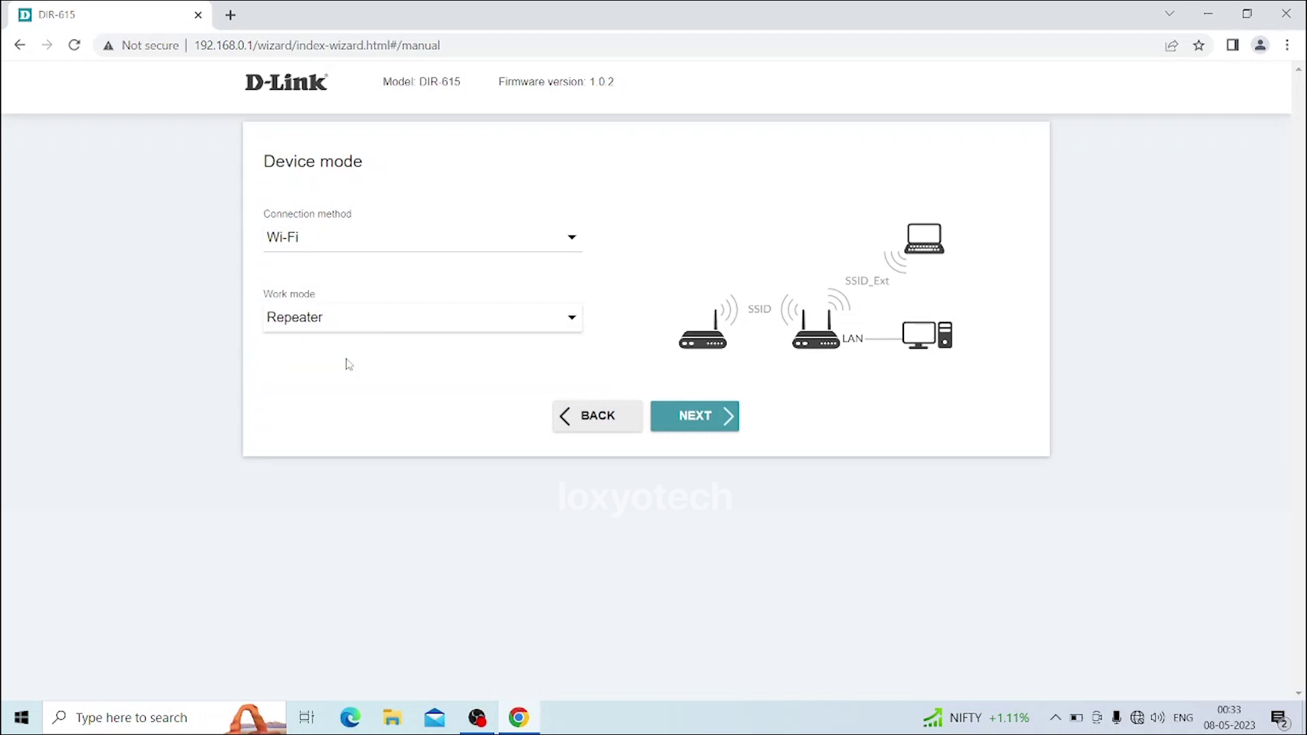
{"action": "left_click", "coordinate": [711, 426]}
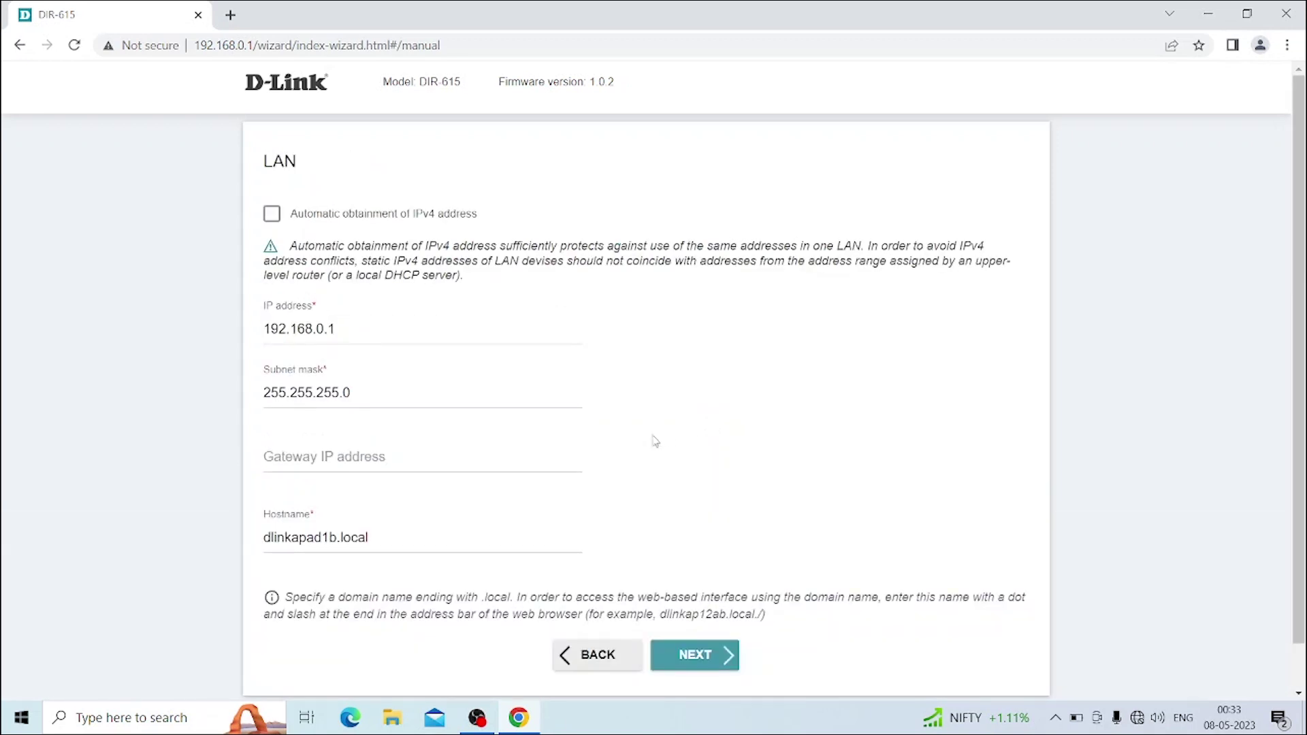
Enable automatic obtainment of the LAN IPv4 address
{"action": "scroll", "coordinate": [650, 443], "scroll_direction": "down", "scroll_amount": 1}
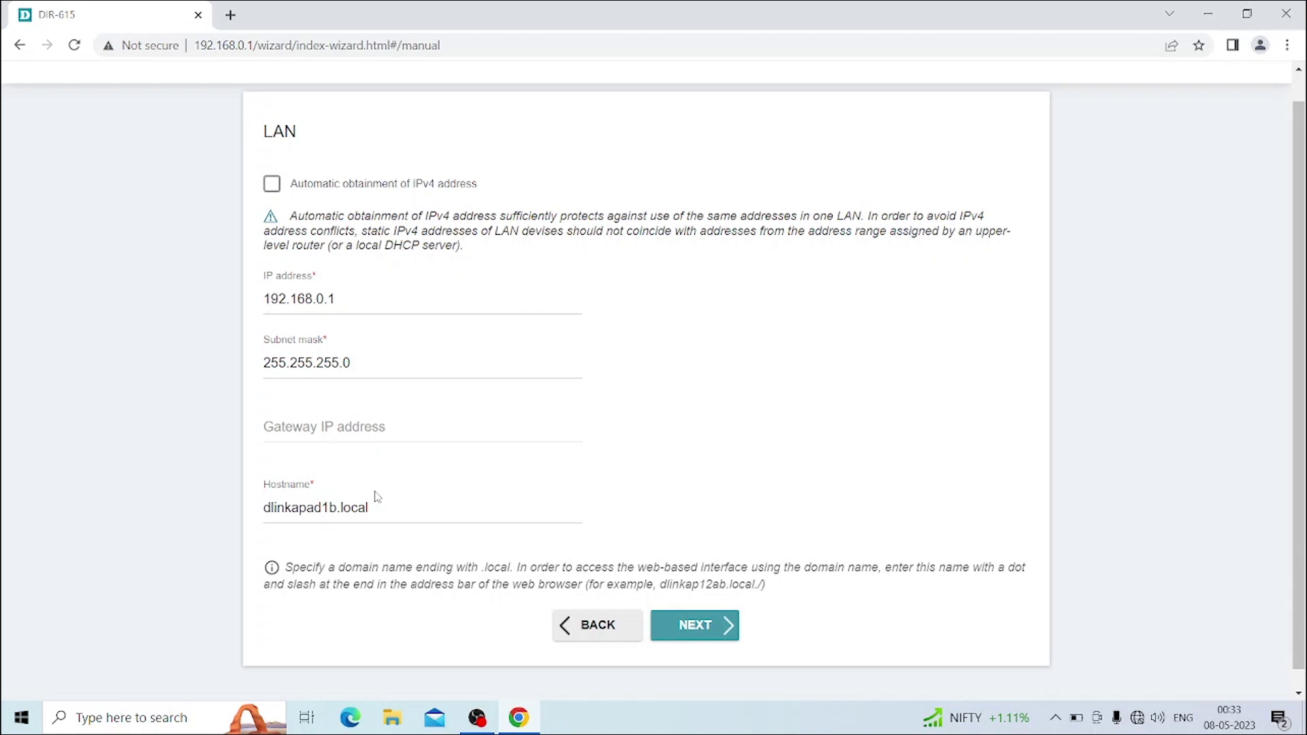
{"action": "left_click", "coordinate": [274, 188]}
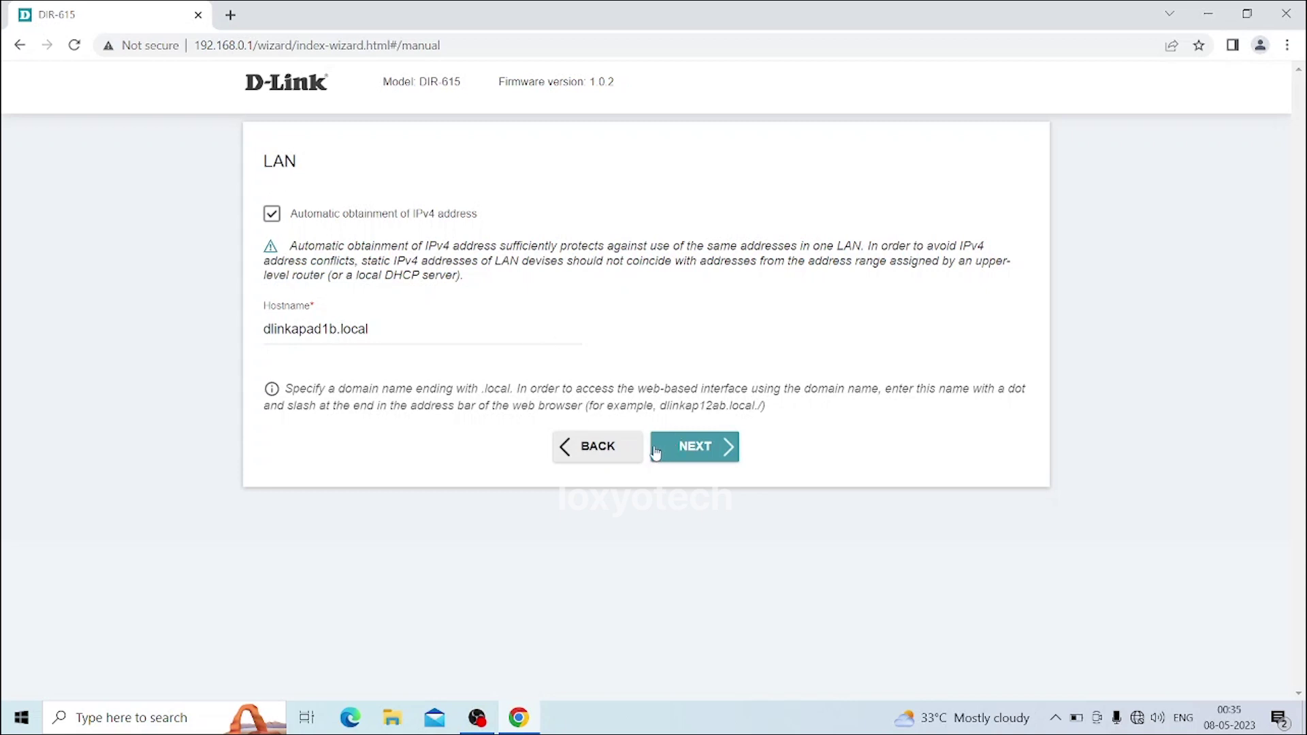
On the Wi-Fi Client step, scan for networks and select Stampede_Reji as the upstream network
{"action": "left_click", "coordinate": [731, 454]}
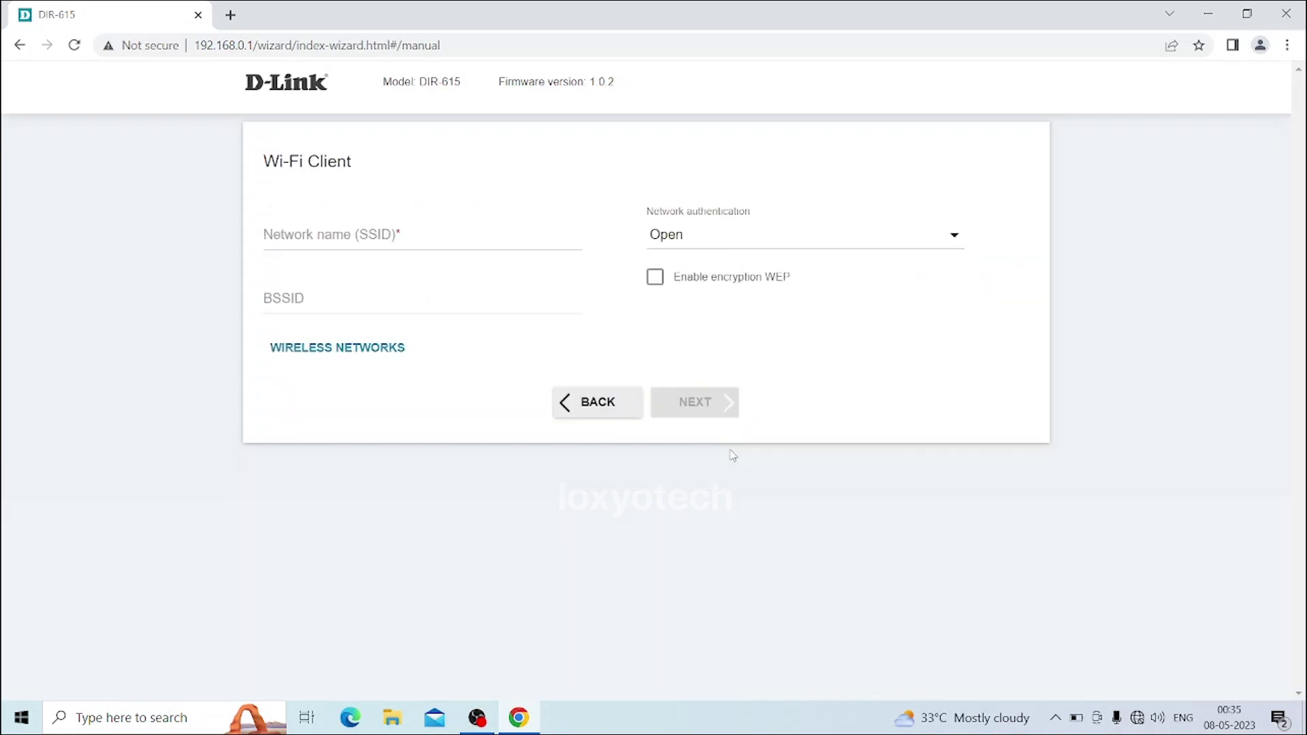
{"action": "left_click", "coordinate": [450, 240]}
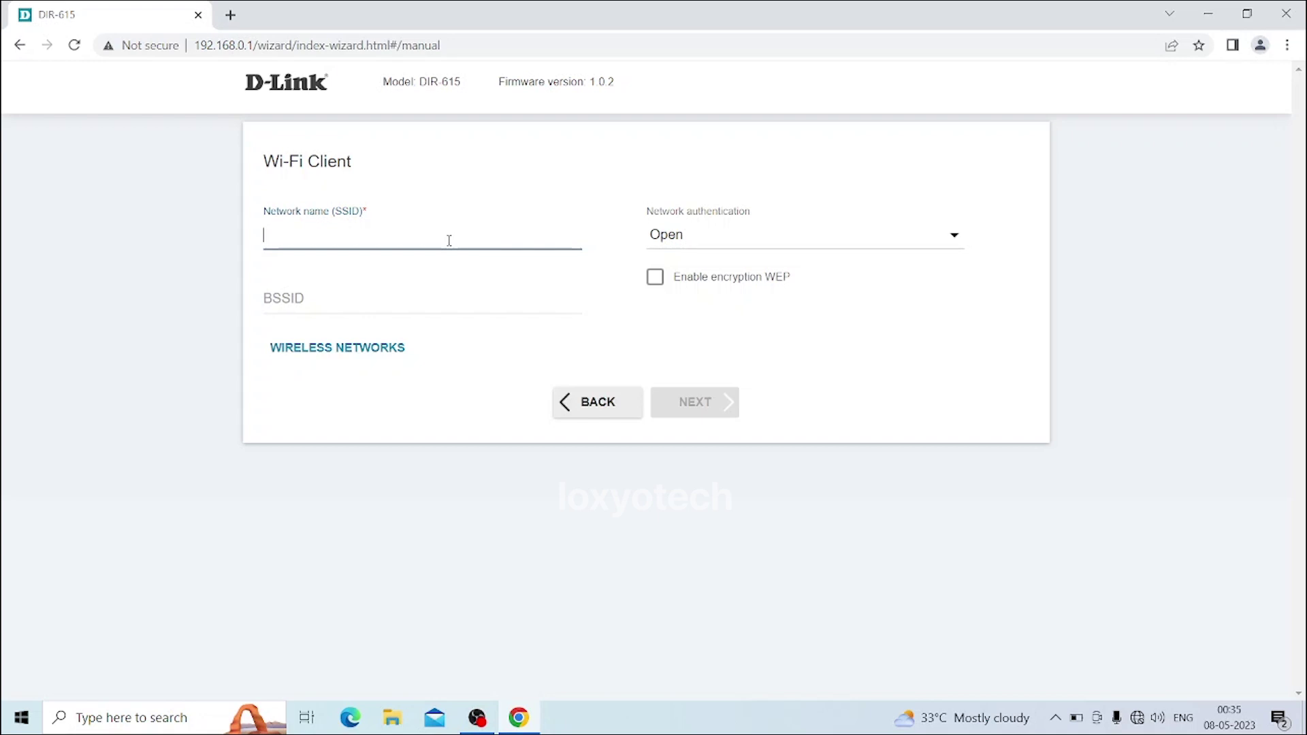
{"action": "left_click", "coordinate": [339, 354]}
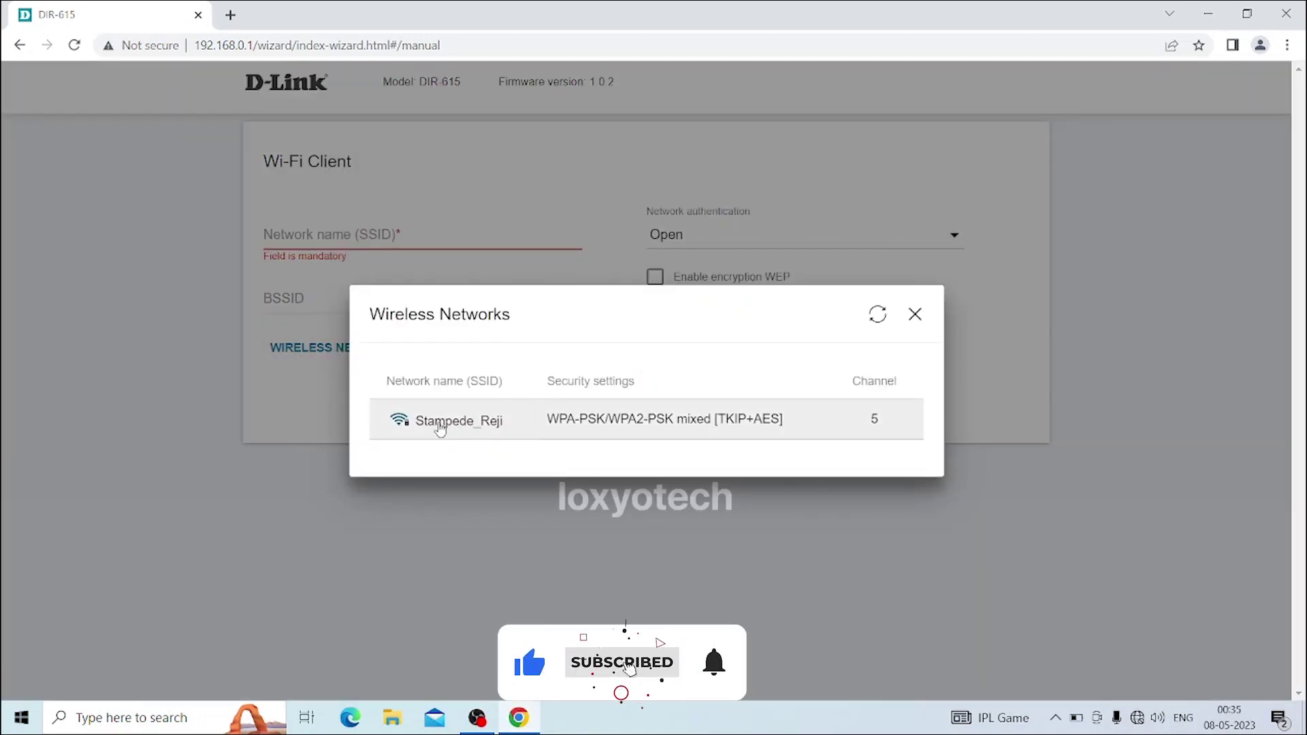
{"action": "left_click", "coordinate": [533, 430]}
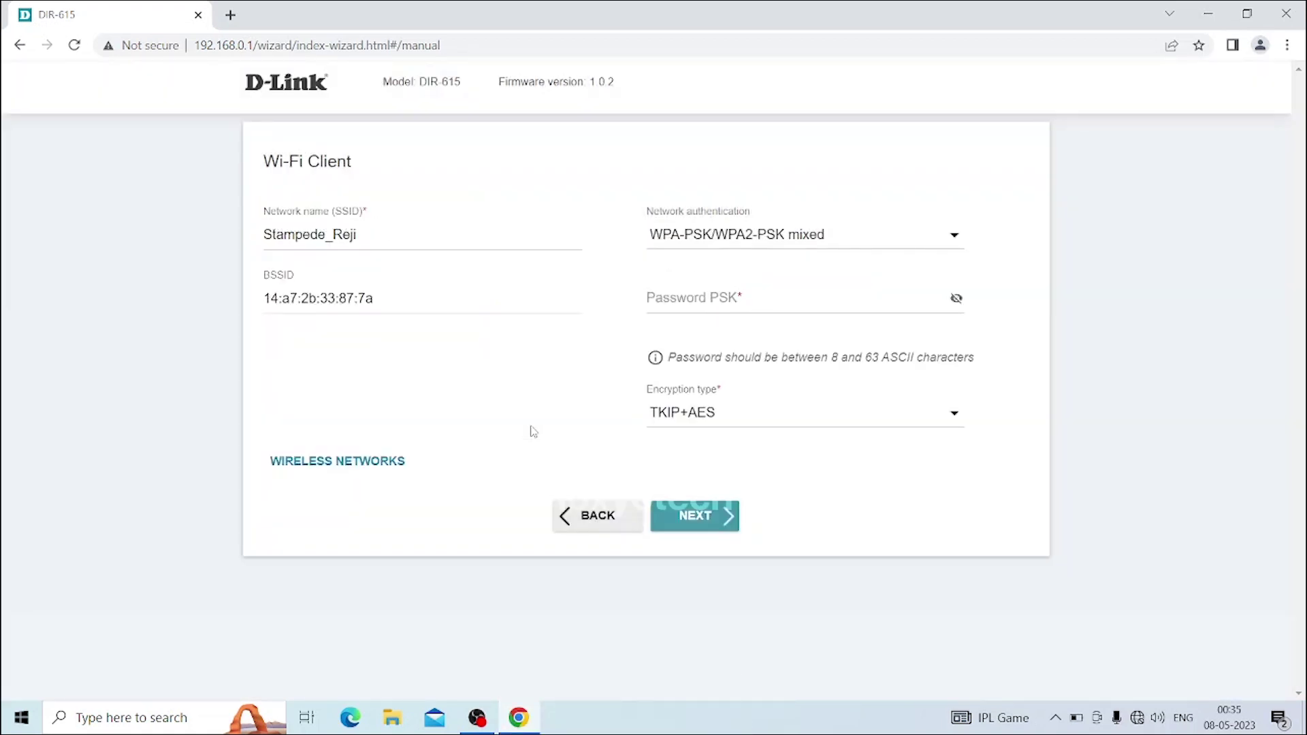
Enter the Stampede_Reji password and continue to the 2.4 GHz network step
{"action": "left_click", "coordinate": [795, 307]}
{"action": "type", "text": "••"}
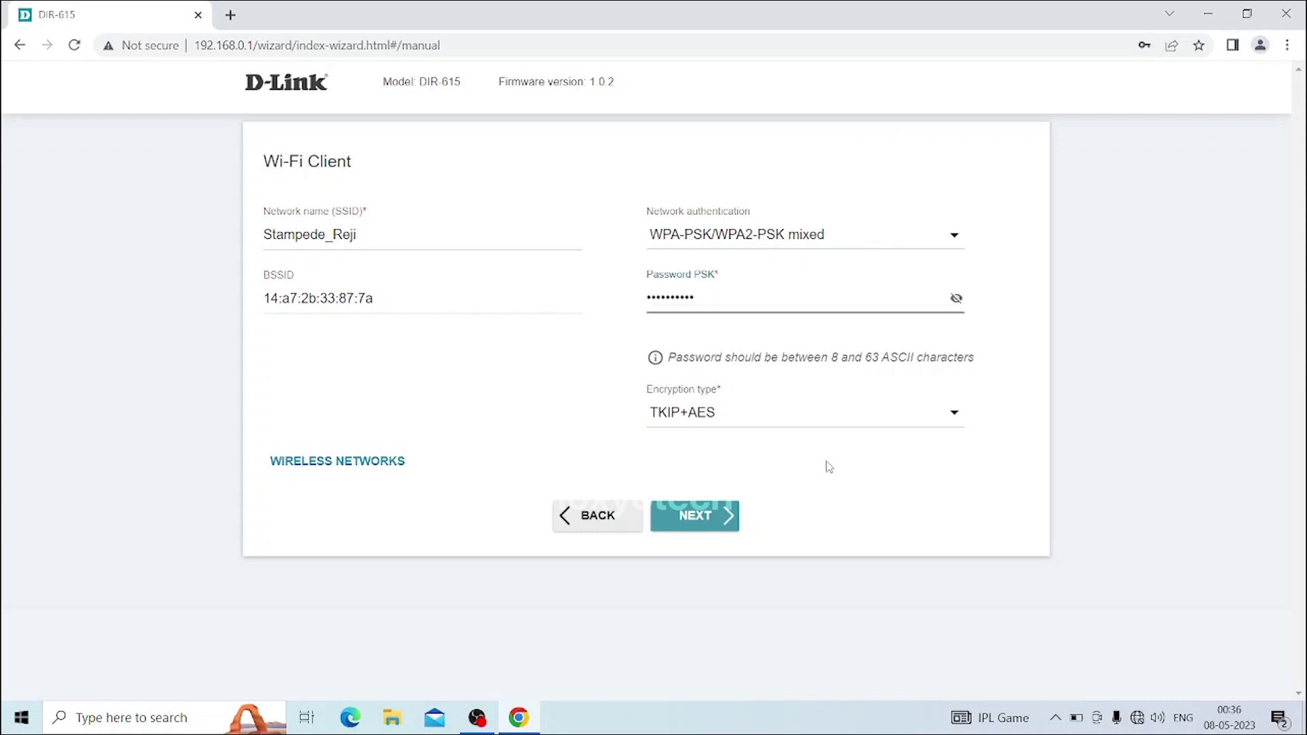
{"action": "left_click", "coordinate": [696, 521]}
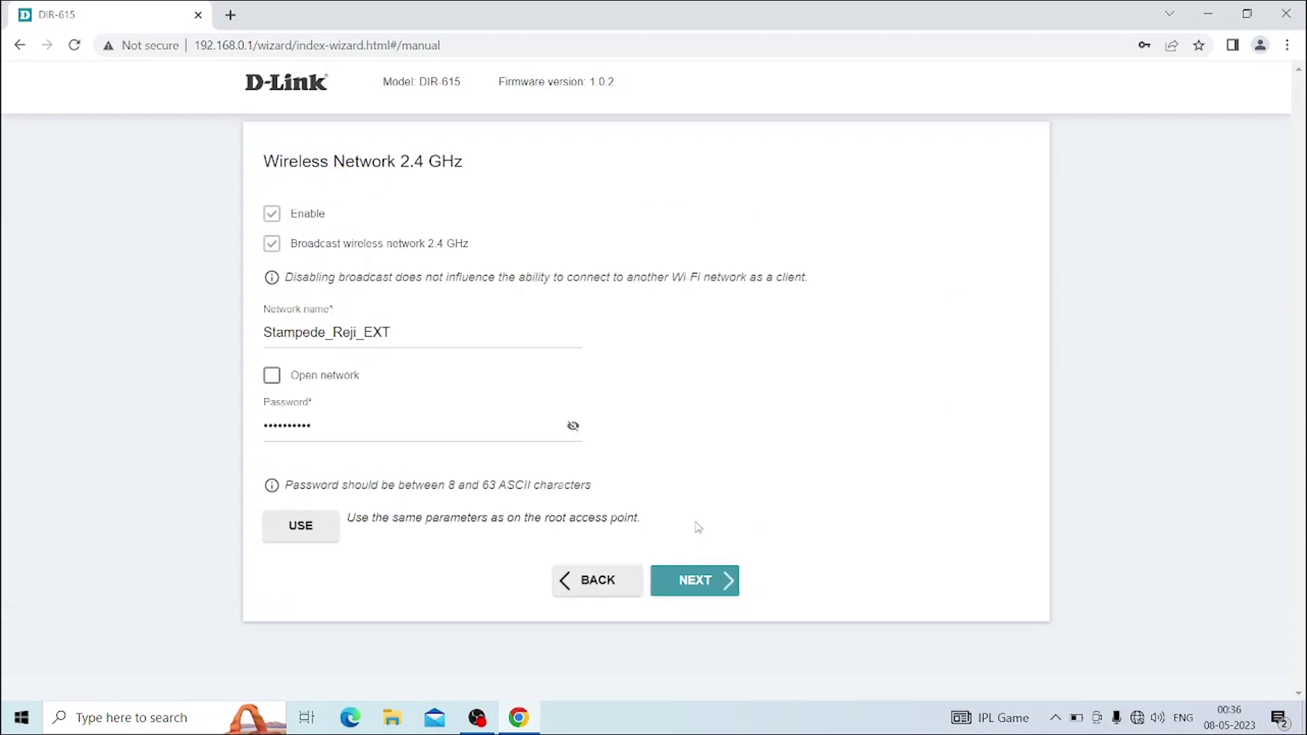
Rename the 2.4 GHz network to DLinkN300_Repeater and set a new Wi-Fi password
{"action": "double_click", "coordinate": [415, 322]}
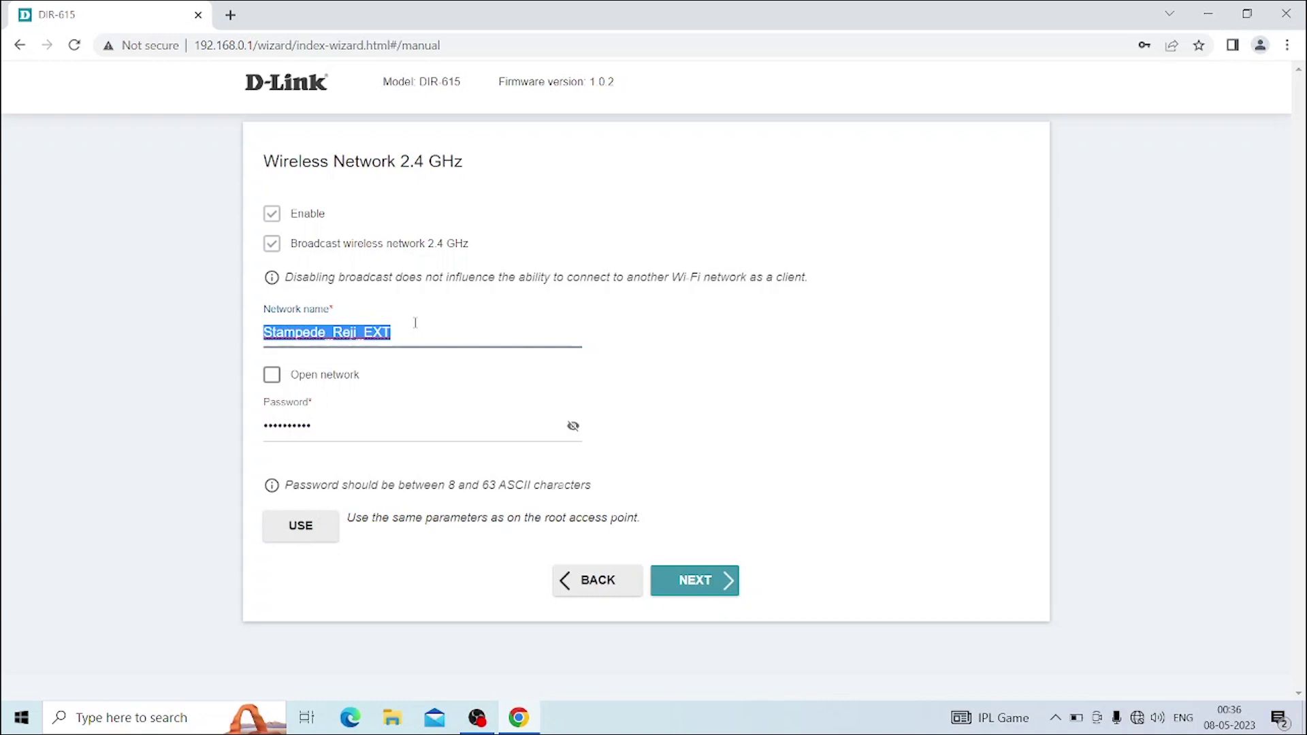
{"action": "type", "text": "DL"}
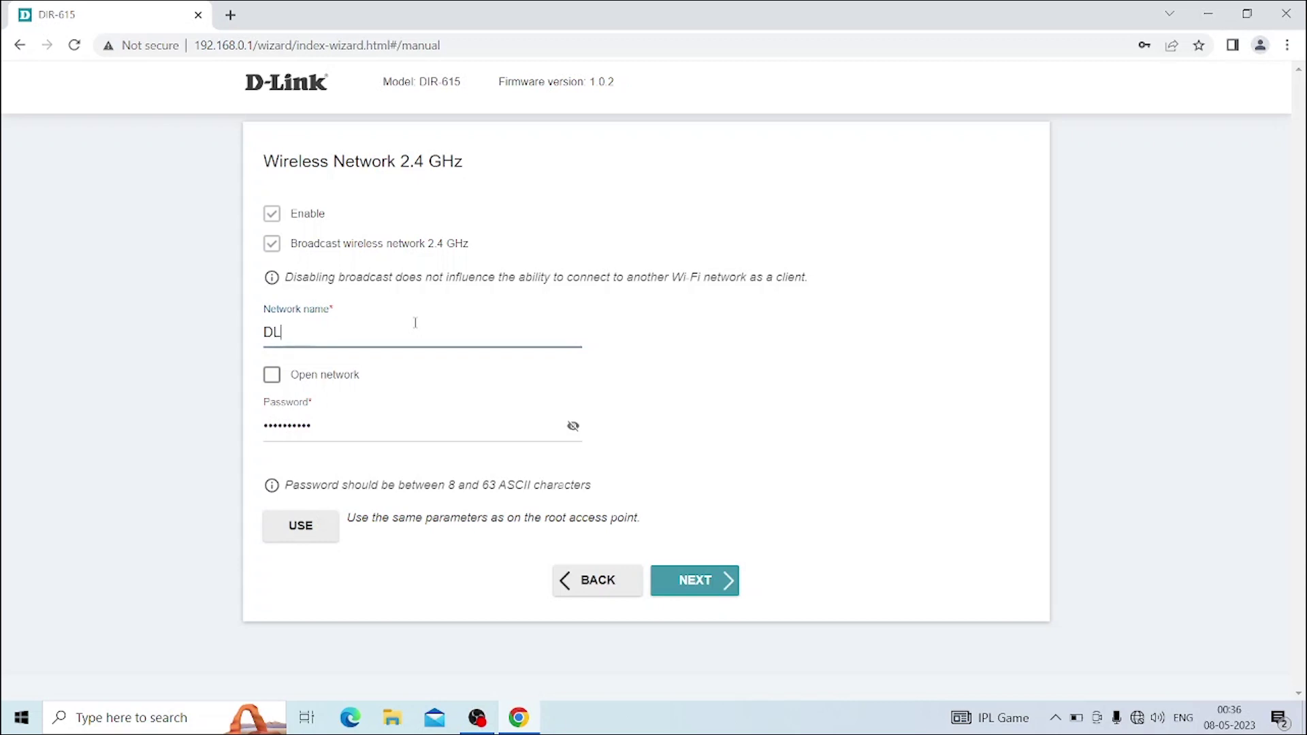
{"action": "type", "text": "inkN300"}
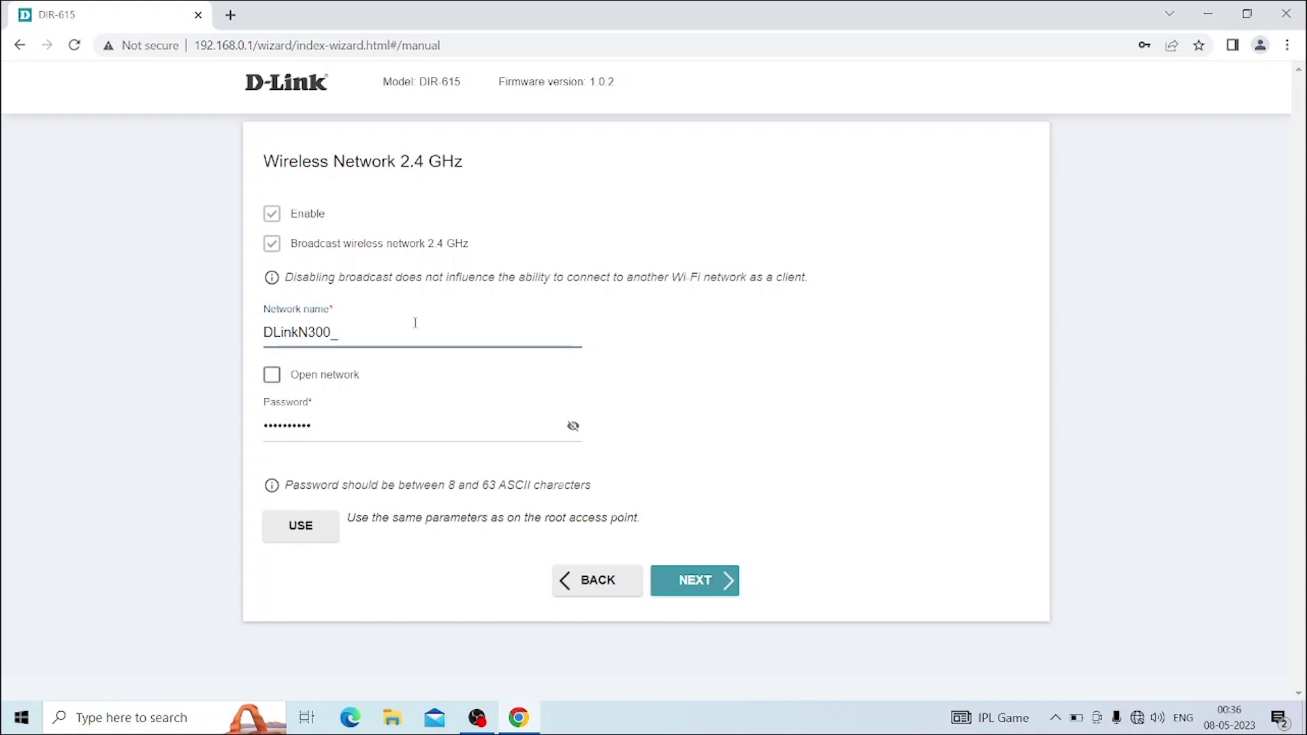
{"action": "type", "text": "_Repeater"}
{"action": "left_click", "coordinate": [573, 427]}
{"action": "left_click", "coordinate": [446, 426]}
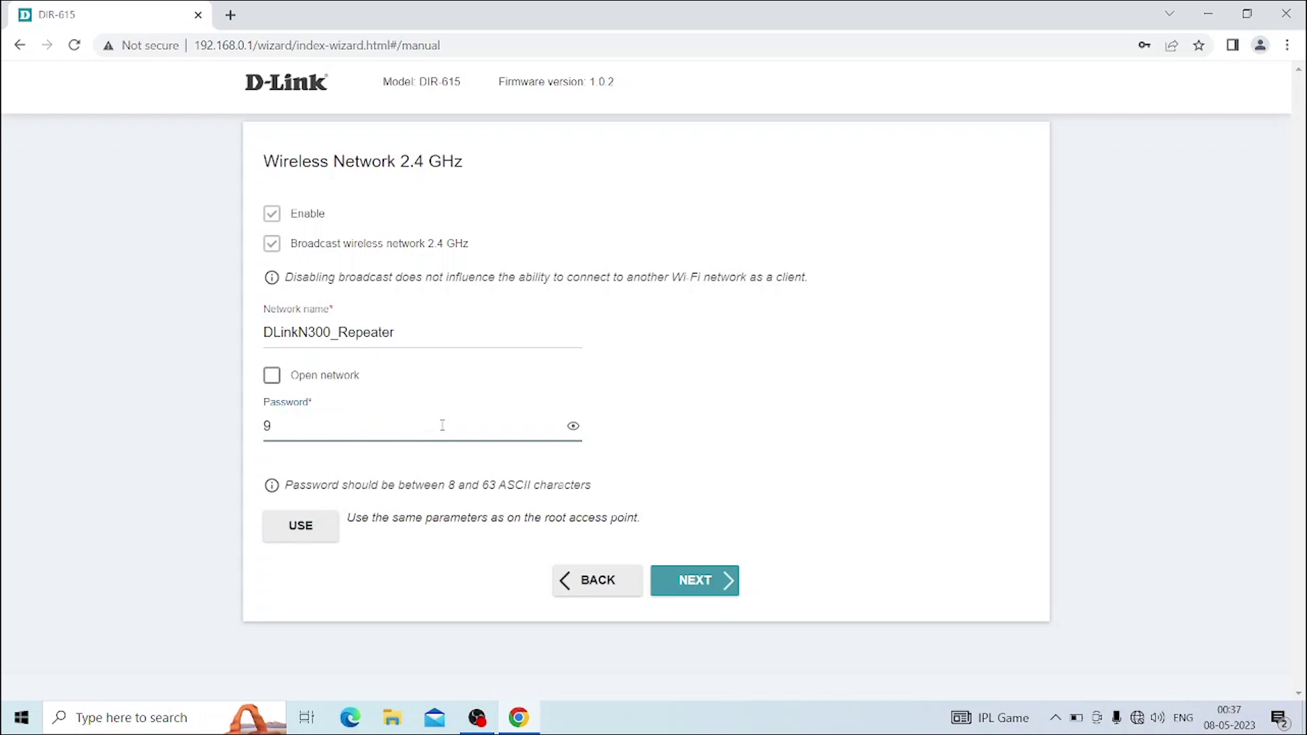
{"action": "left_click", "coordinate": [695, 580]}
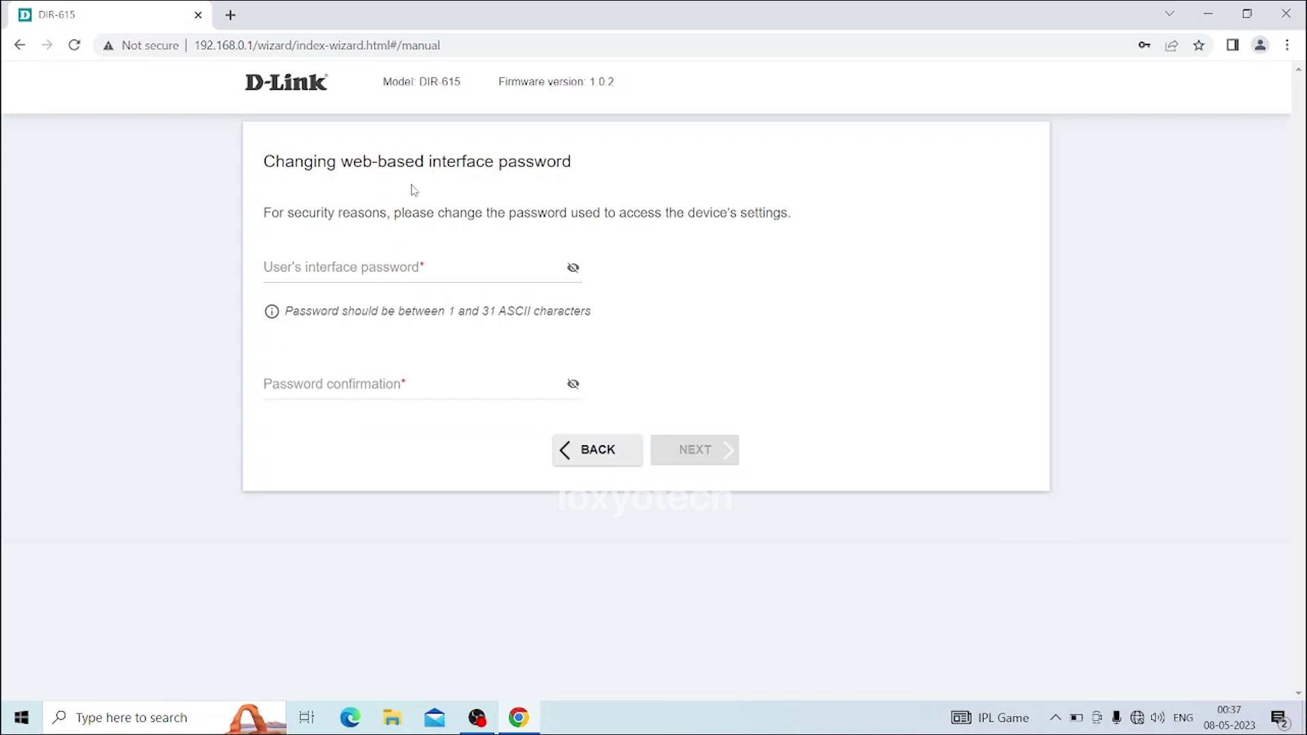
Enter and confirm a new interface password, then advance to the settings summary
{"action": "left_click", "coordinate": [430, 273]}
{"action": "type", "text": "a"}
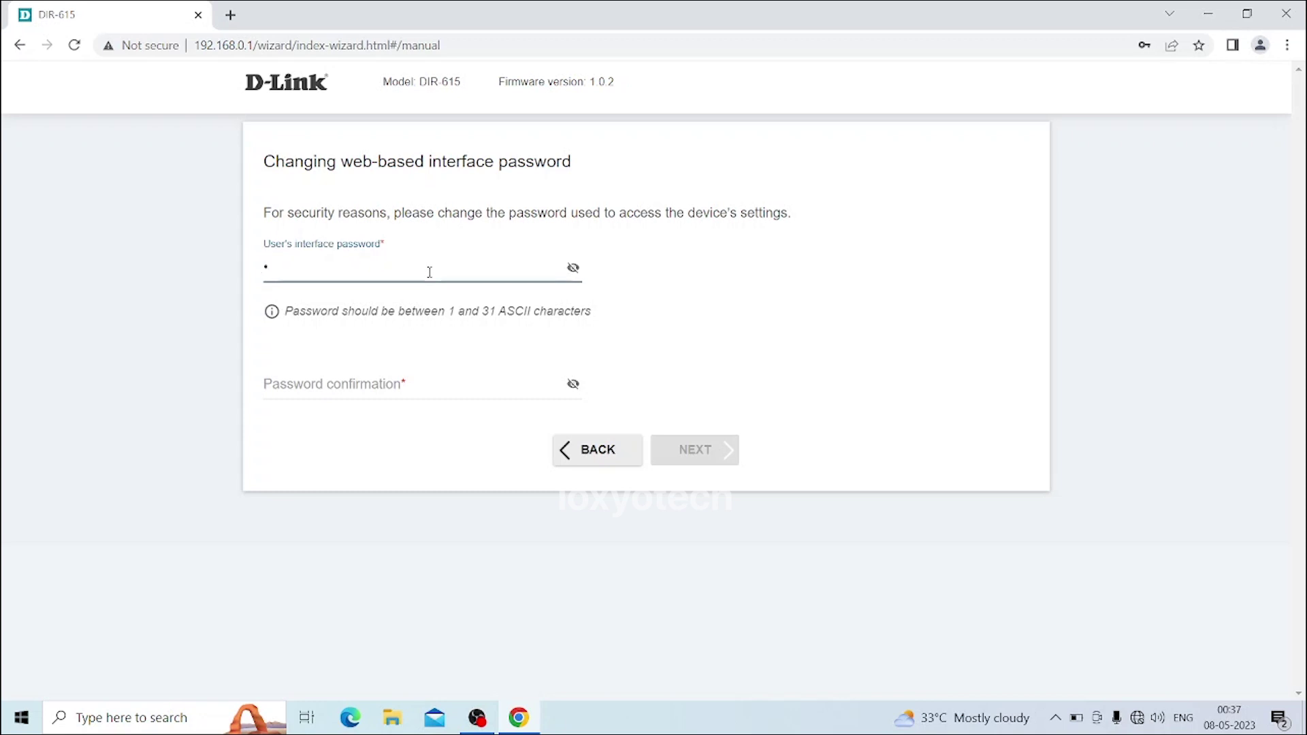
{"action": "type", "text": "linkn300"}
{"action": "left_click", "coordinate": [573, 267]}
{"action": "left_click", "coordinate": [382, 384]}
{"action": "type", "text": "dlink"}
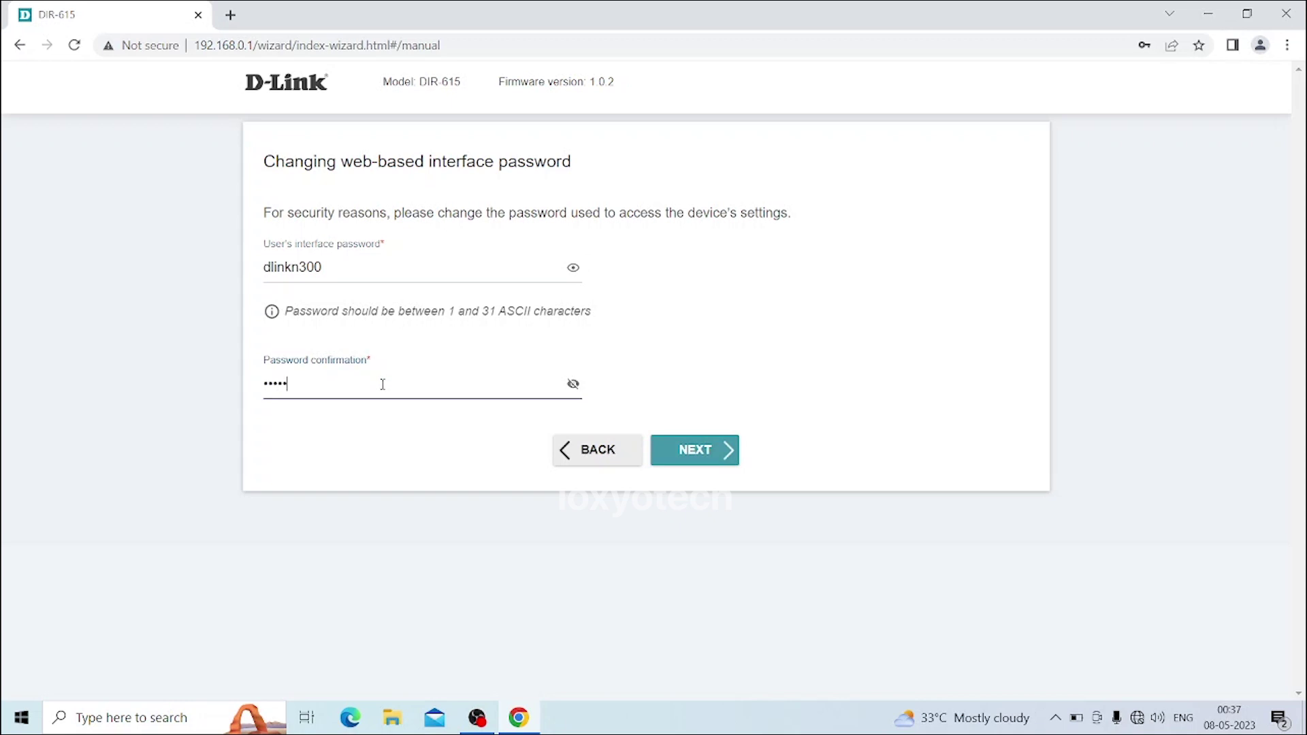
{"action": "type", "text": "n300"}
{"action": "left_click", "coordinate": [573, 384]}
{"action": "left_click", "coordinate": [699, 456]}
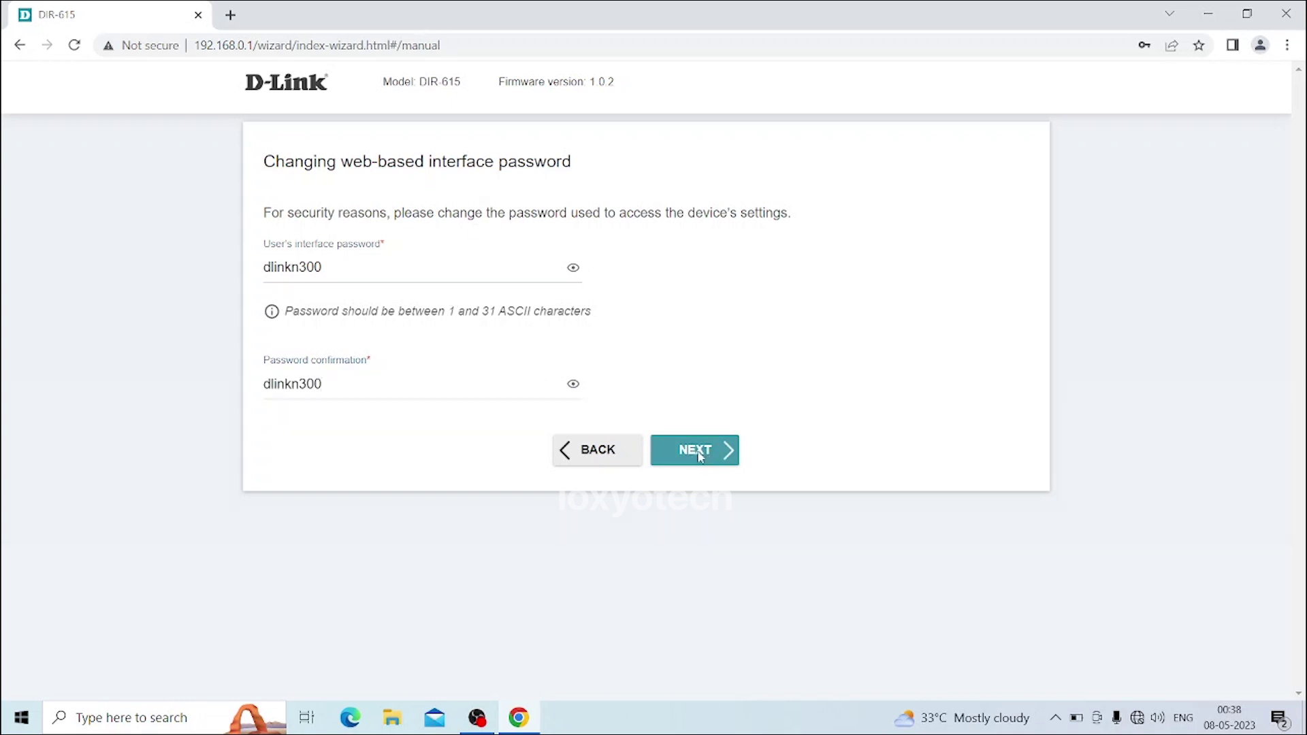
Download a configuration backup file and apply the repeater settings, confirming the prompt
{"action": "scroll", "coordinate": [465, 352], "scroll_direction": "down", "scroll_amount": 1}
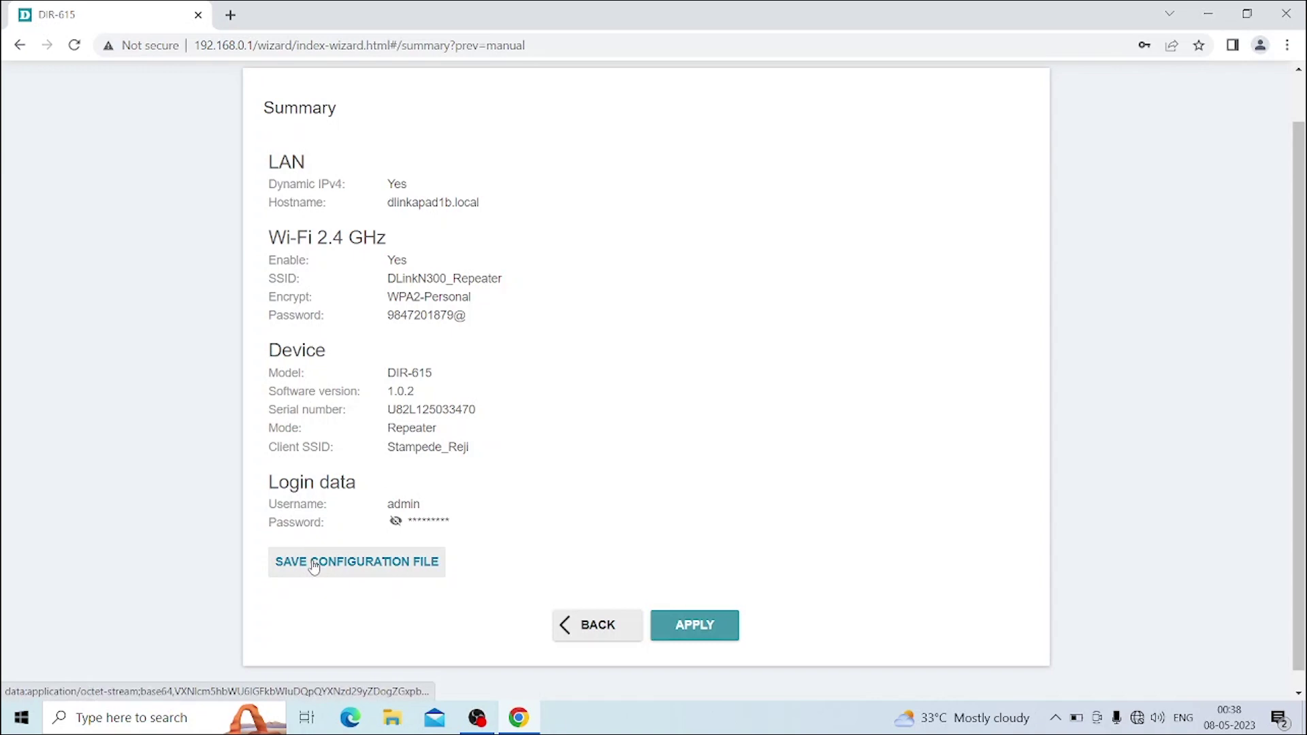
{"action": "left_click", "coordinate": [313, 565]}
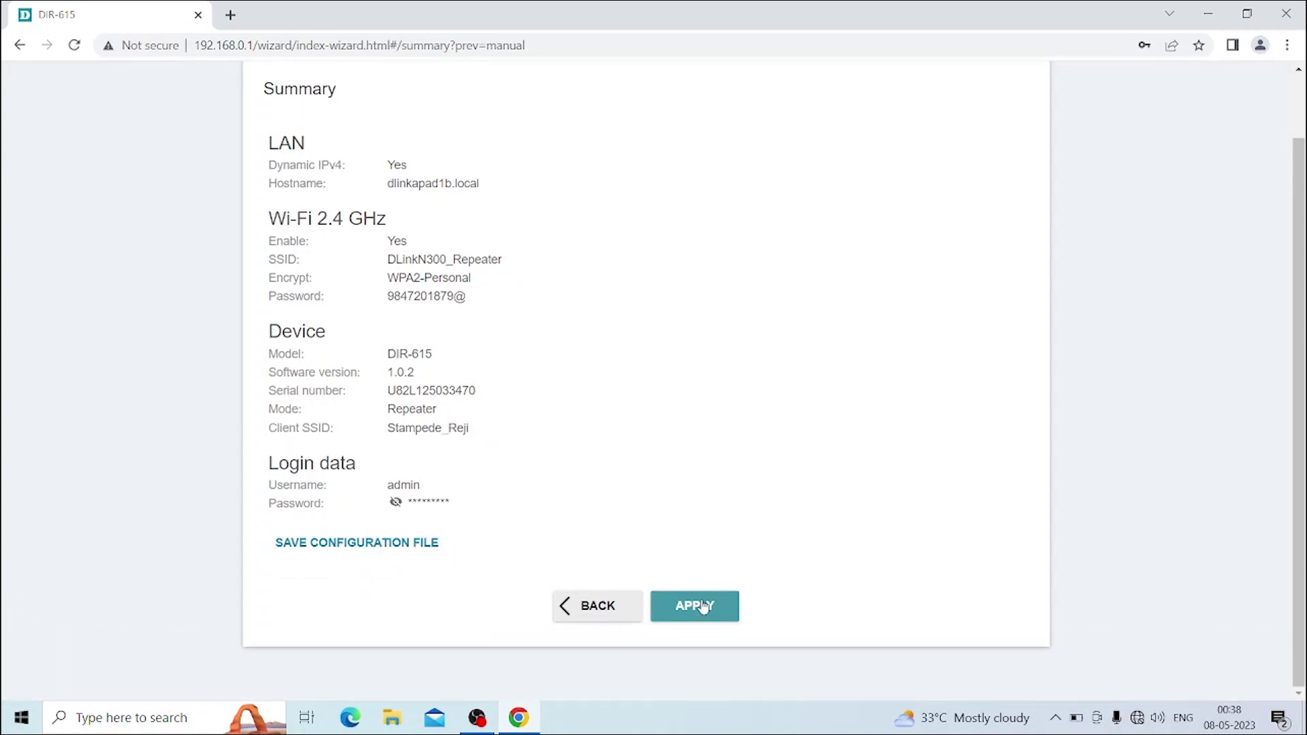
{"action": "left_click", "coordinate": [707, 605]}
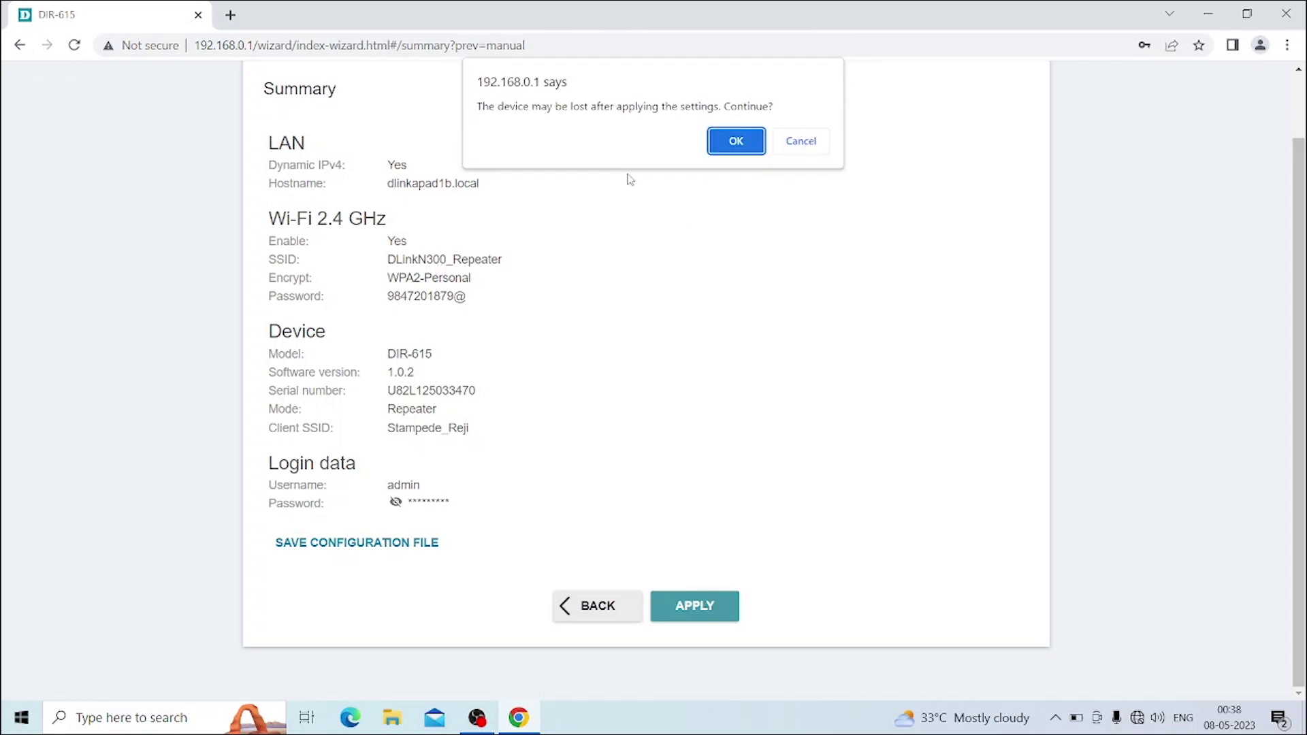
{"action": "left_click", "coordinate": [734, 146]}
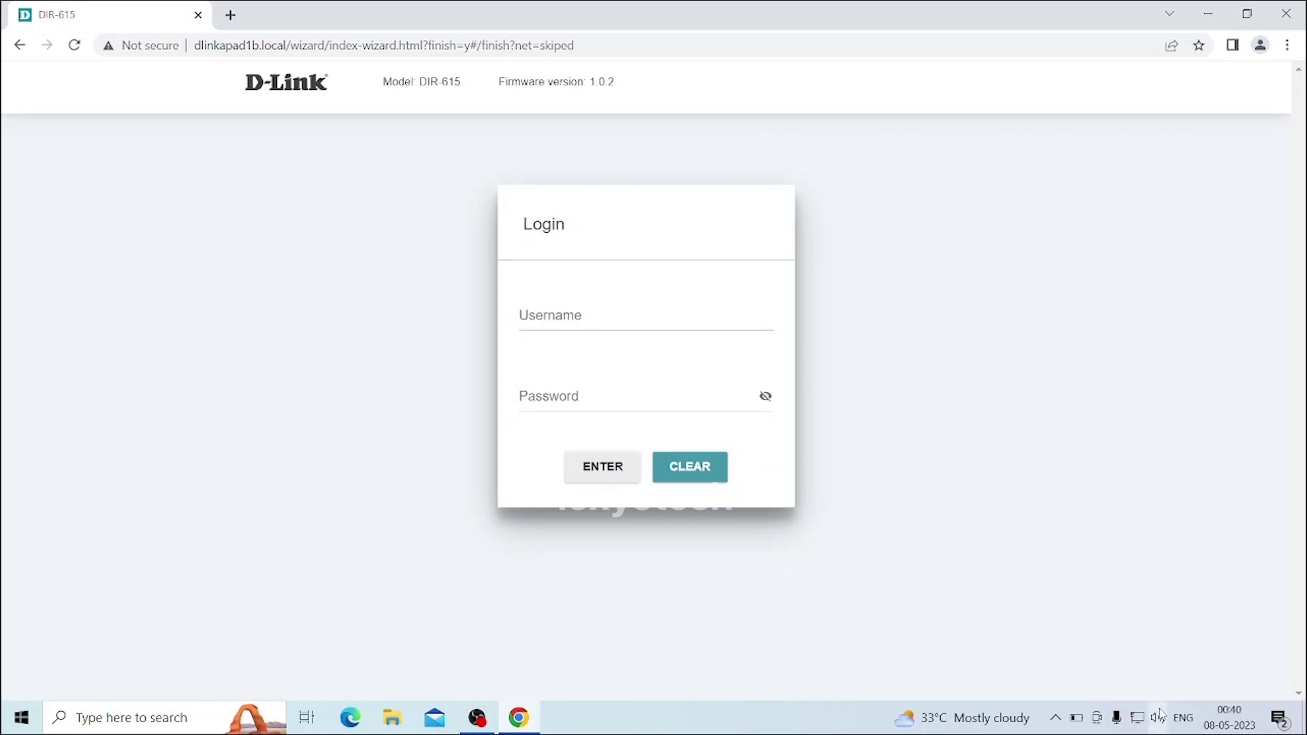
Select DLinkN300_Repeater in the Windows Wi-Fi list and start connecting
{"action": "mouse_move", "coordinate": [1149, 721]}
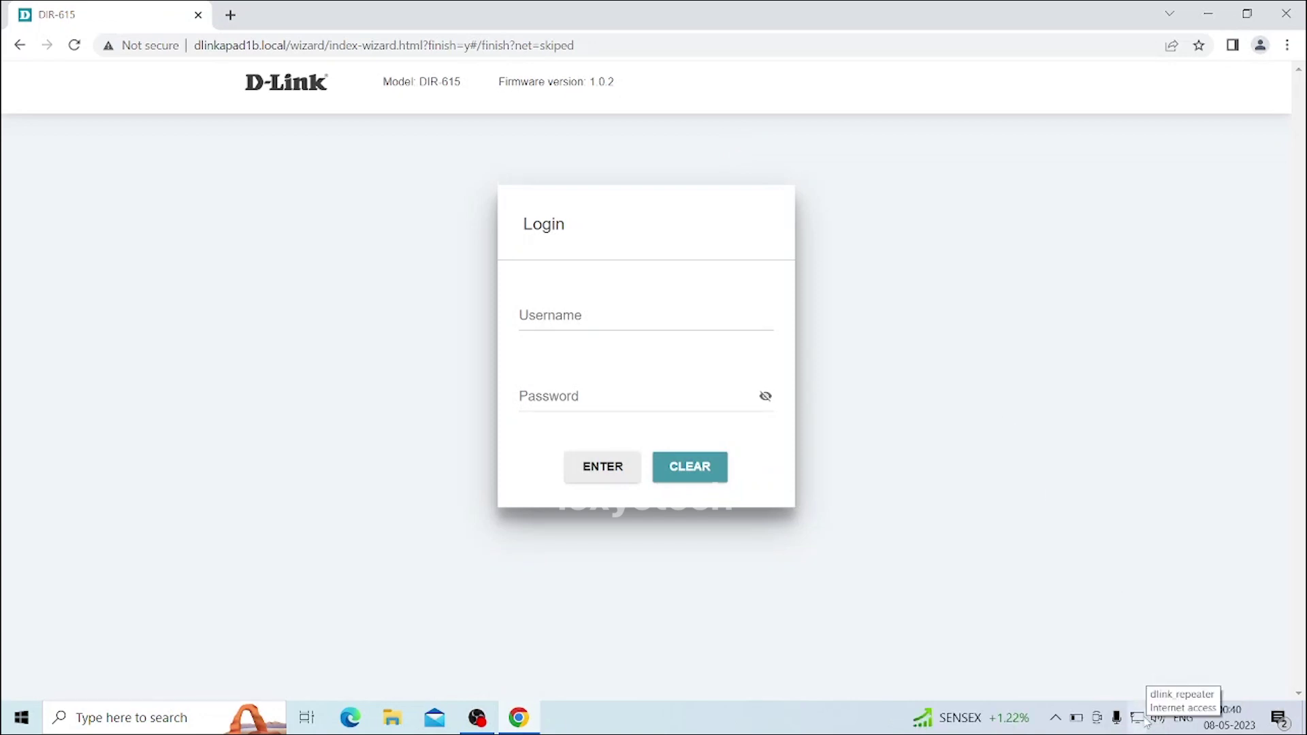
{"action": "left_click", "coordinate": [1146, 723]}
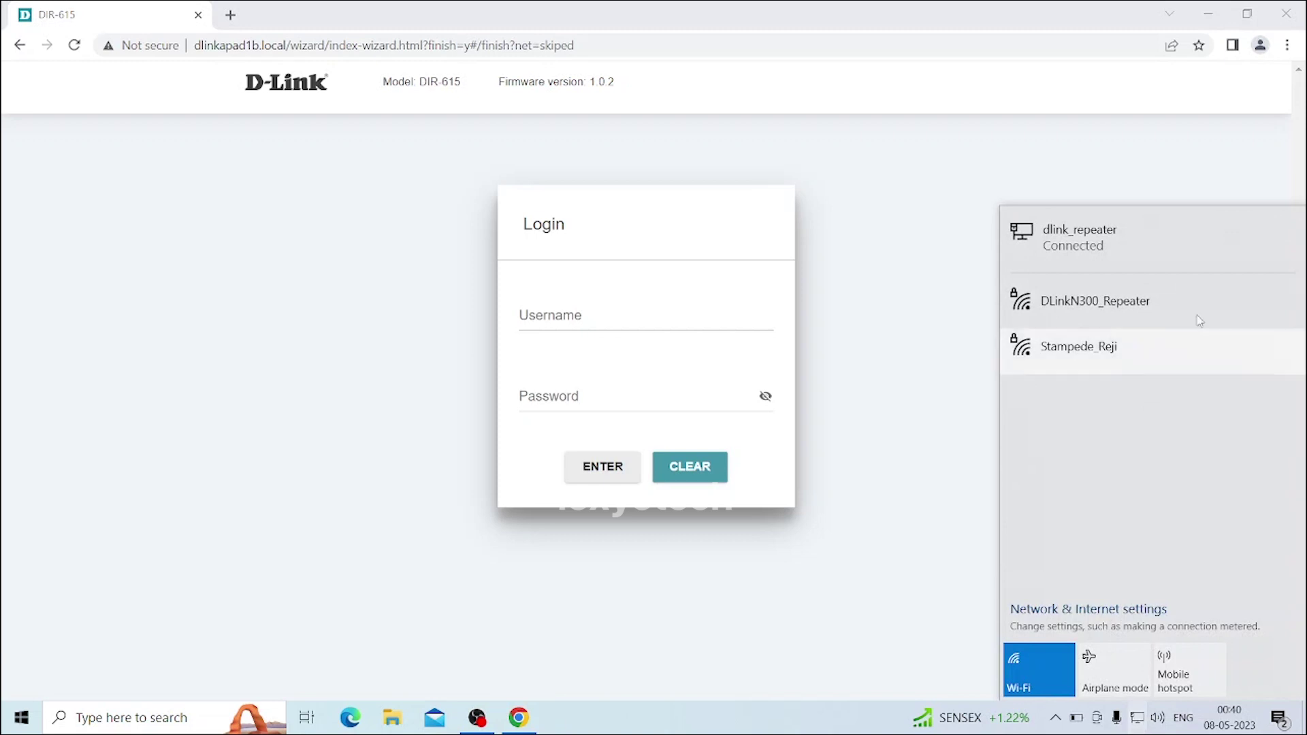
{"action": "left_click", "coordinate": [1132, 320]}
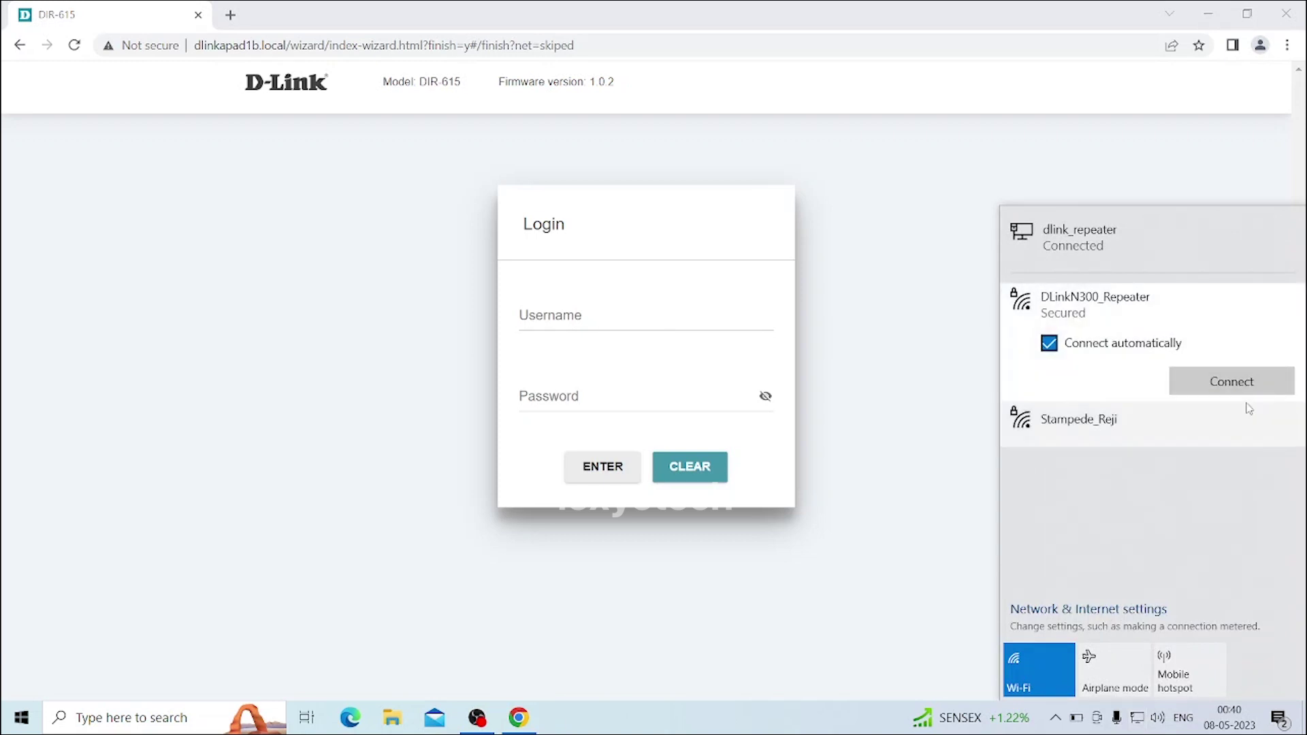
{"action": "left_click", "coordinate": [1234, 385]}
Enter the network security key and allow the laptop to be discoverable
{"action": "type", "text": "*********"}
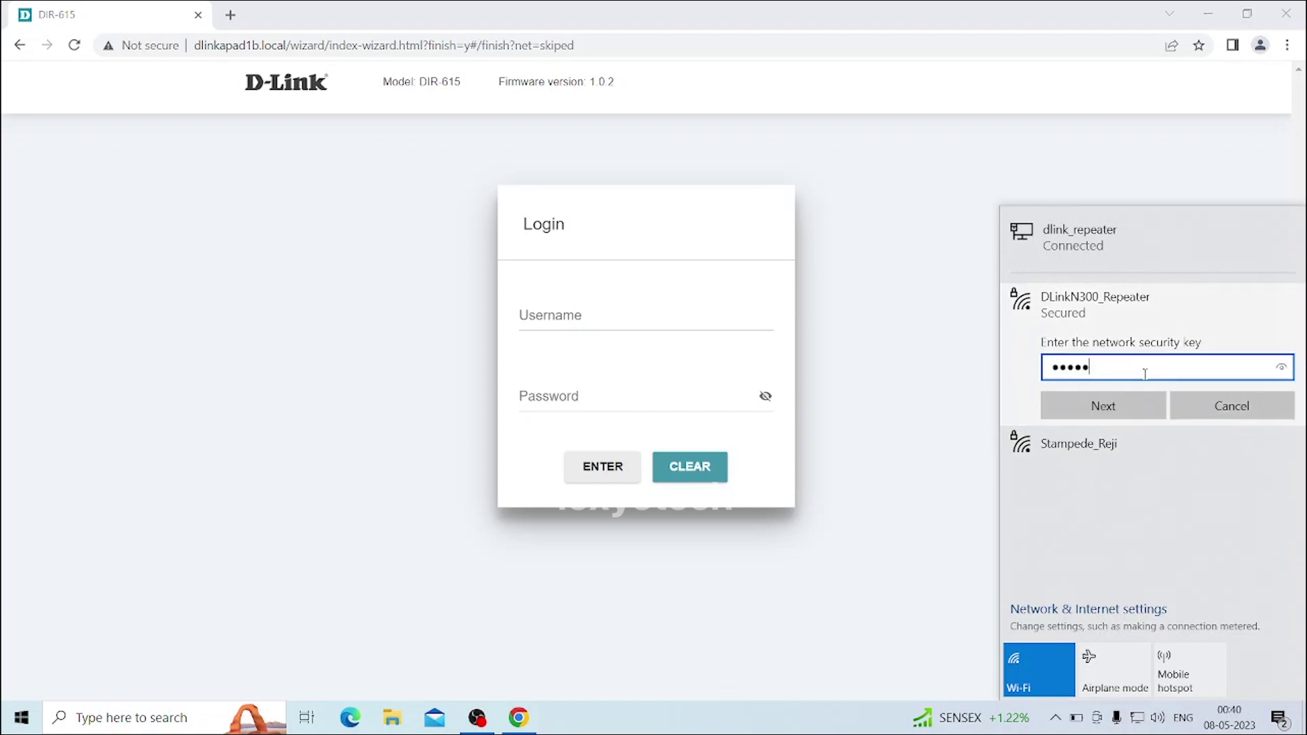
{"action": "left_click", "coordinate": [1096, 406]}
{"action": "left_click", "coordinate": [1105, 454]}
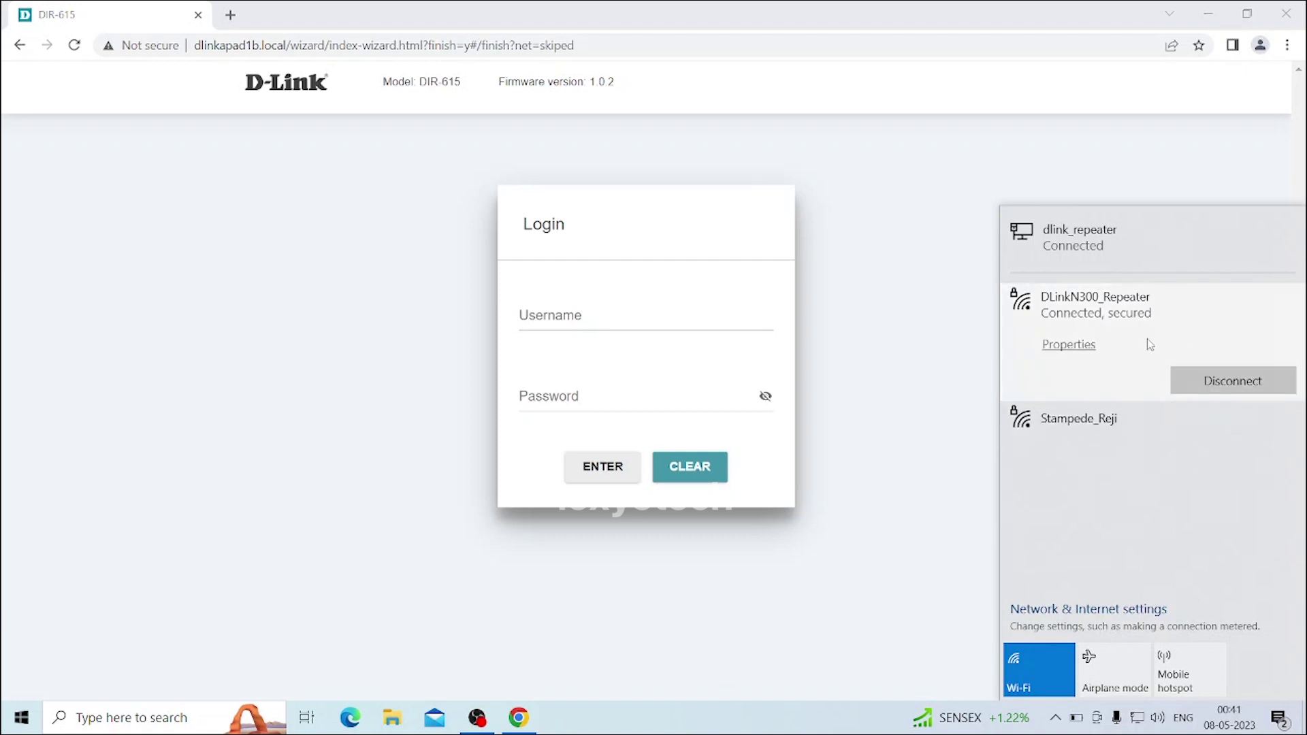
{"action": "left_click", "coordinate": [555, 311]}
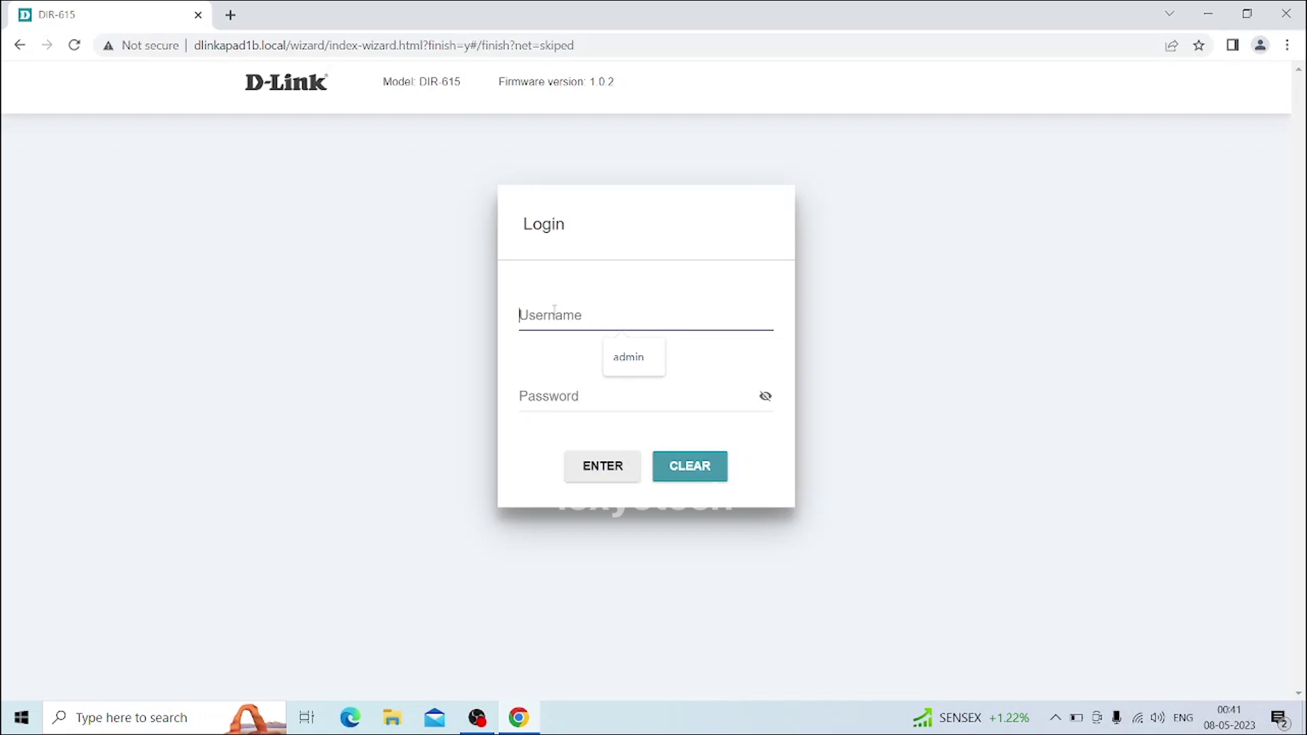
Log in to the router with the saved username and the interface password
{"action": "left_click", "coordinate": [635, 362]}
{"action": "left_click", "coordinate": [599, 388]}
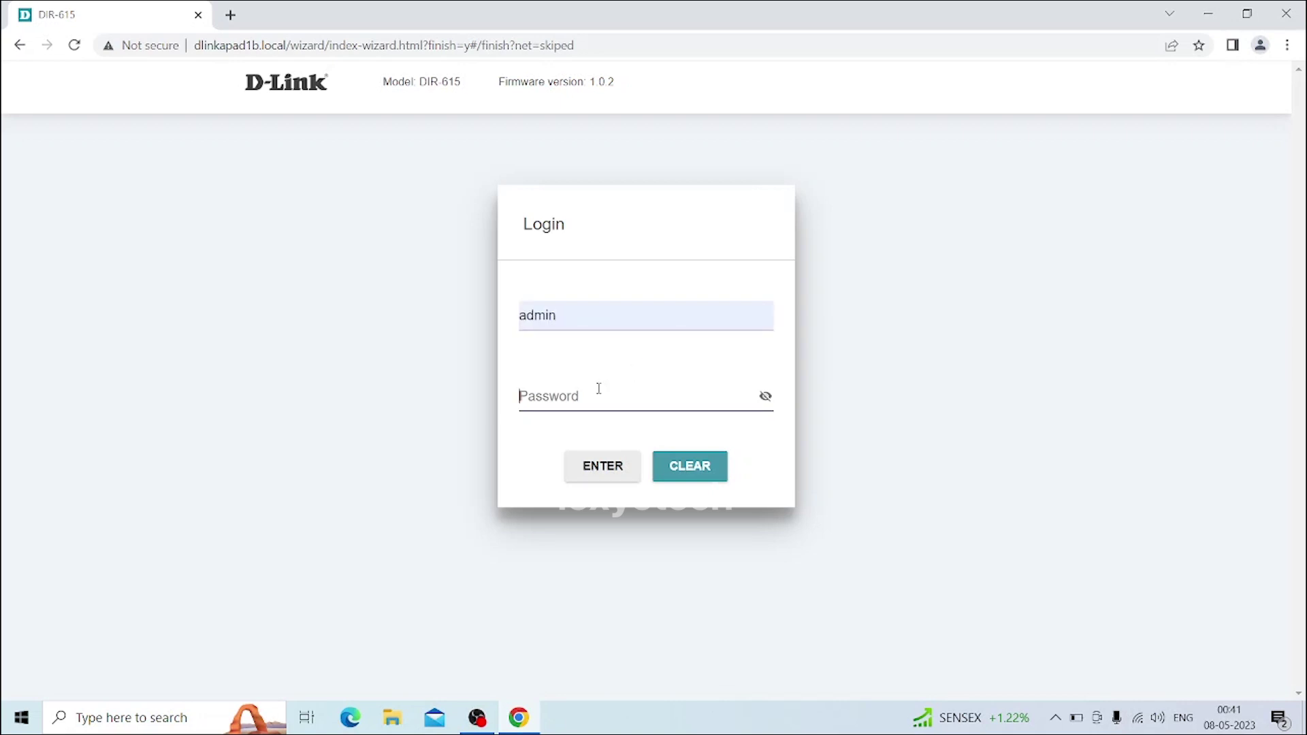
{"action": "type", "text": "a"}
{"action": "left_click", "coordinate": [591, 467]}
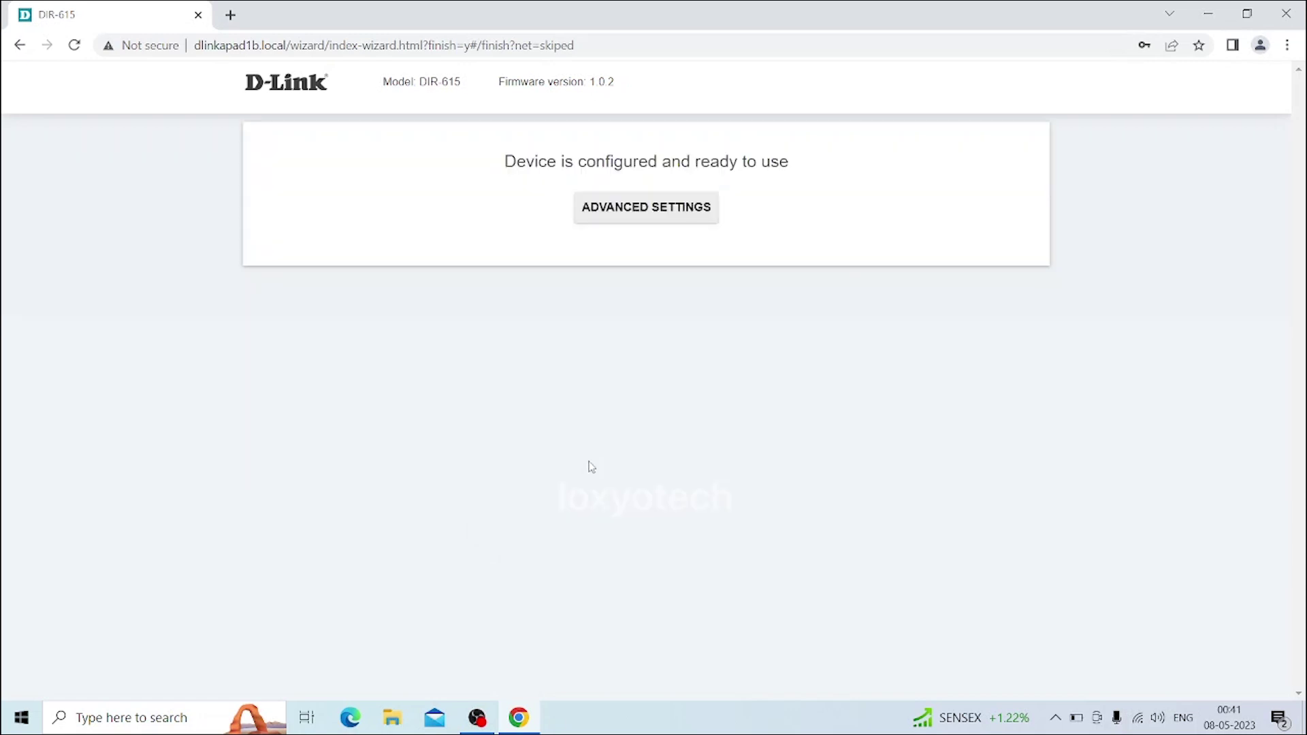
Open the router's advanced settings home page and follow the Google Play badge for D-Link Assistant
{"action": "left_click", "coordinate": [632, 213]}
{"action": "scroll", "coordinate": [537, 518], "scroll_direction": "down", "scroll_amount": 5}
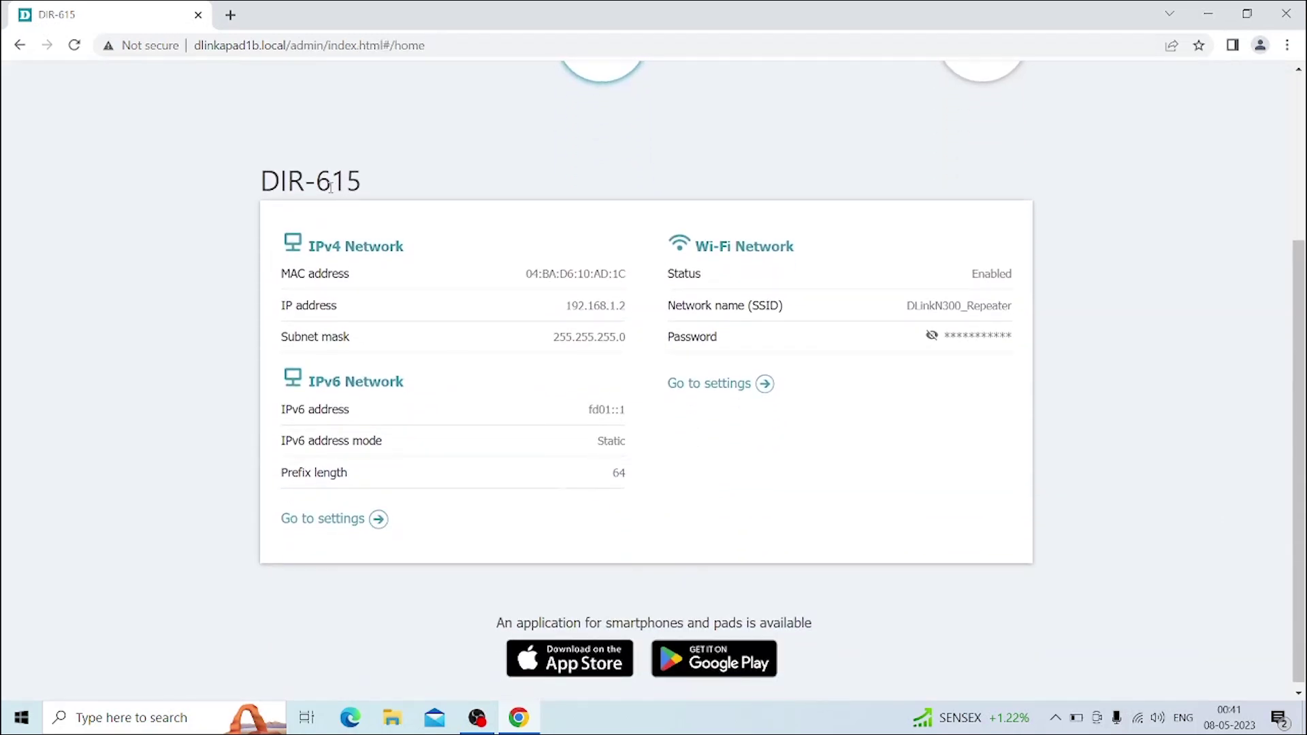
{"action": "scroll", "coordinate": [817, 656], "scroll_direction": "down", "scroll_amount": 1}
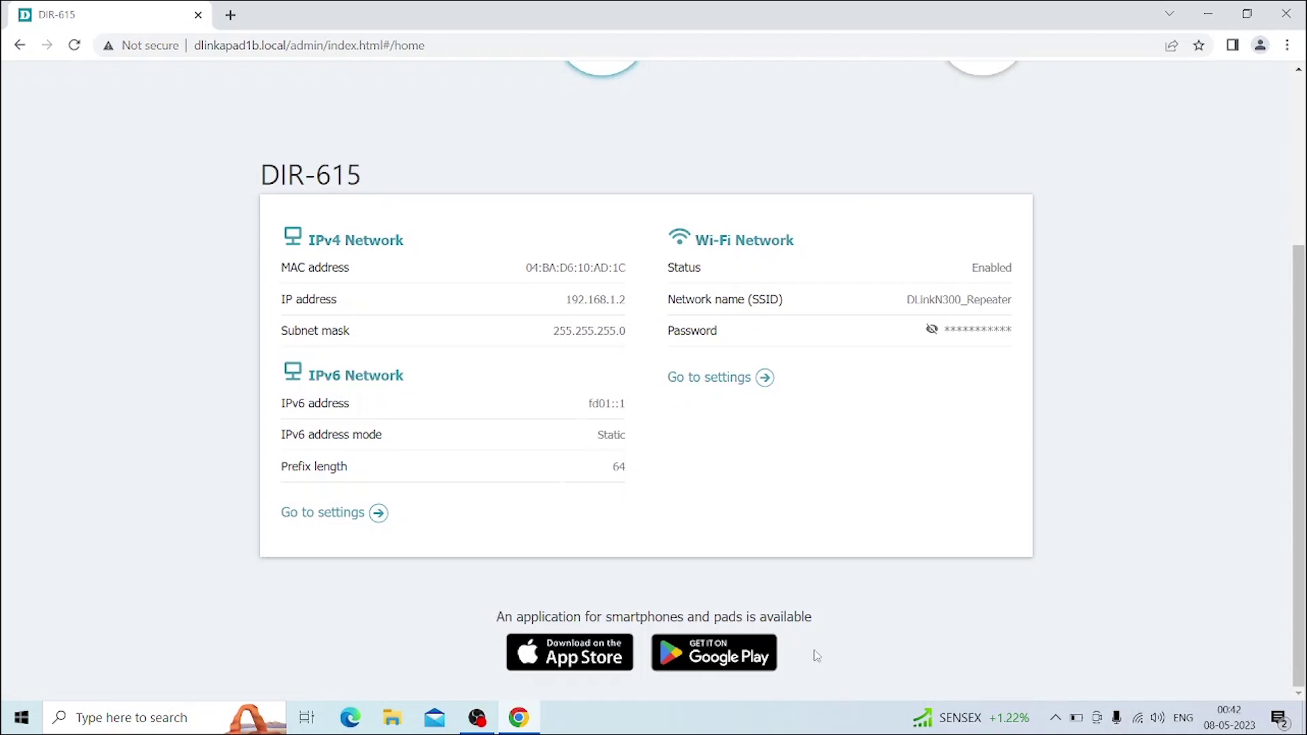
{"action": "left_click", "coordinate": [770, 660]}
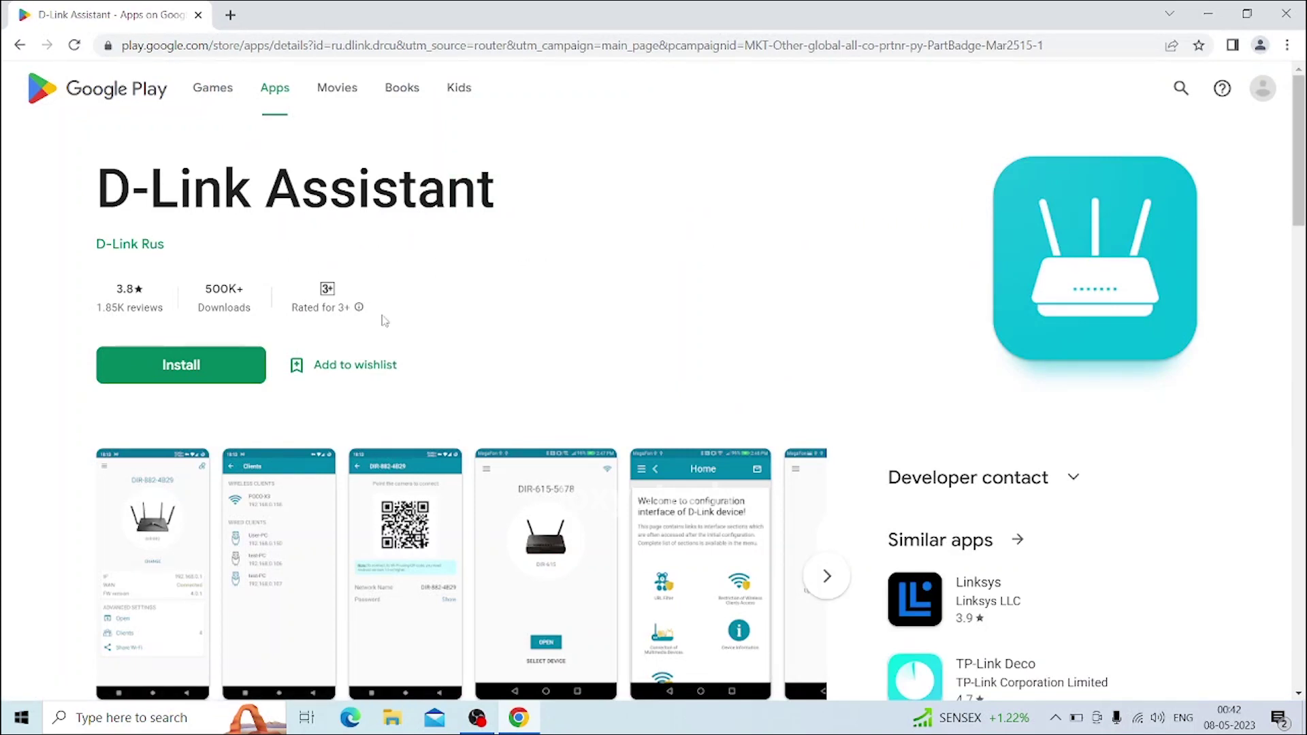
Scroll down the D-Link Assistant listing on Google Play
{"action": "scroll", "coordinate": [408, 507], "scroll_direction": "down", "scroll_amount": 1}
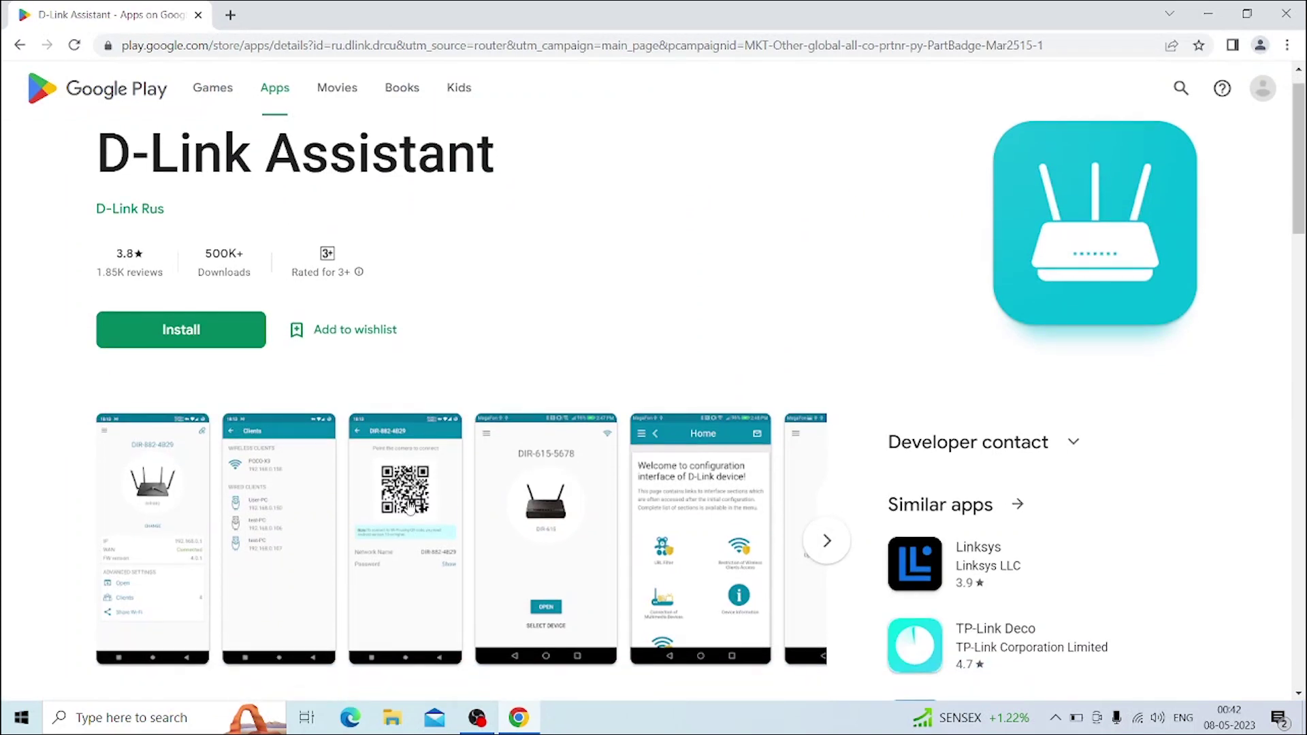